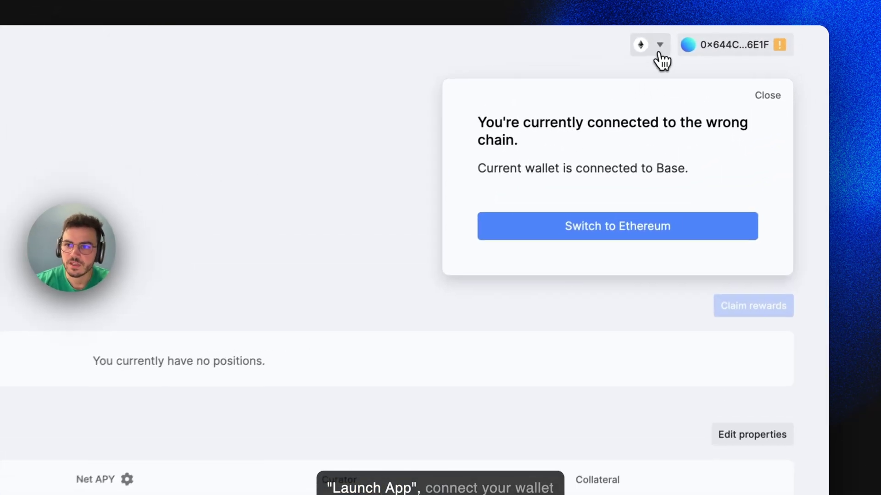
Switch the network from Ethereum to Base.
{"action": "left_click", "coordinate": [659, 49]}
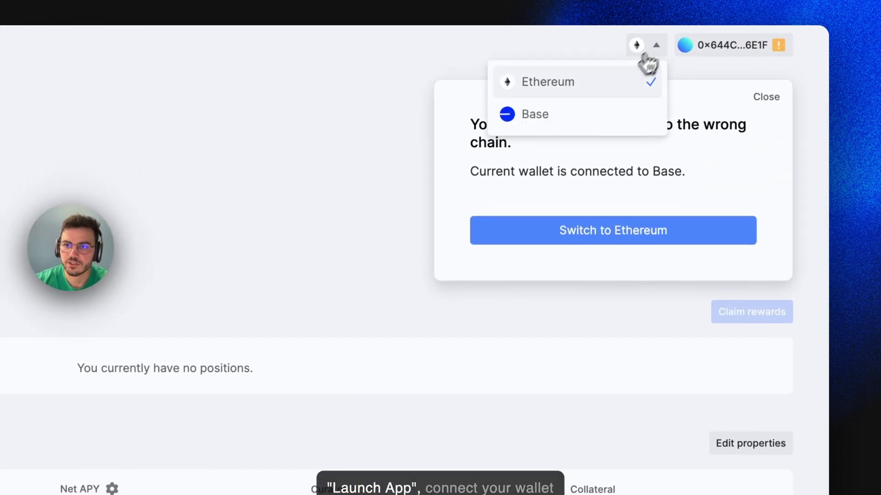
{"action": "left_click", "coordinate": [583, 118]}
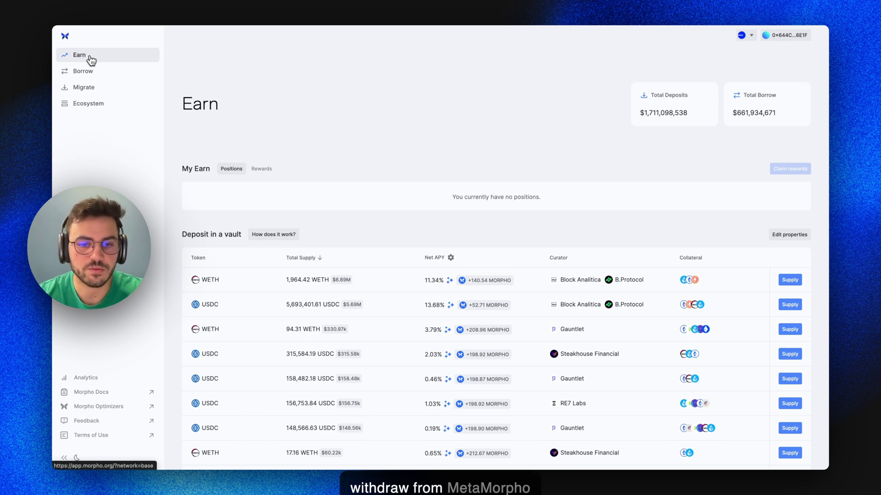
Look through the Borrow, Migrate, Ecosystem and Analytics pages and return to the Earn page.
{"action": "left_click", "coordinate": [105, 73]}
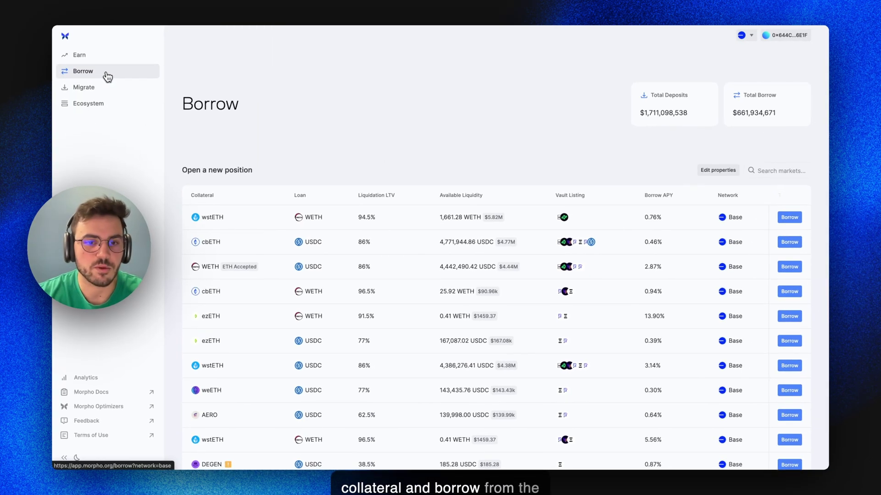
{"action": "left_click", "coordinate": [96, 90]}
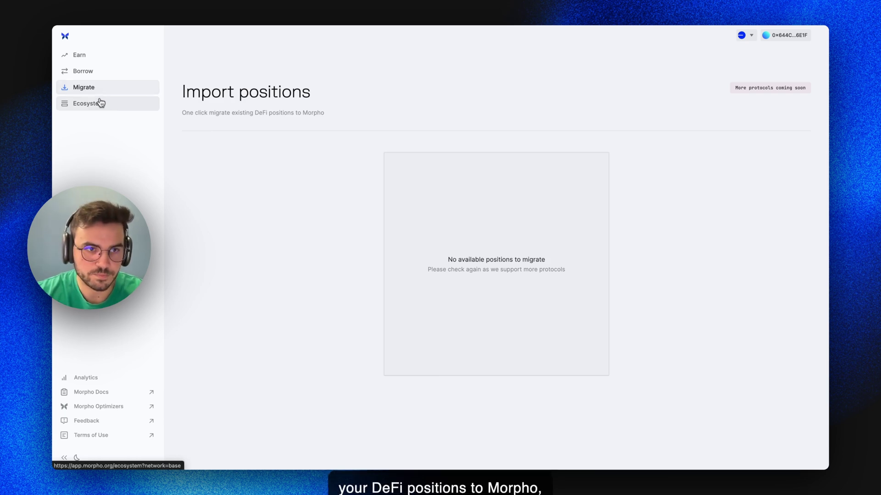
{"action": "left_click", "coordinate": [98, 104]}
{"action": "scroll", "coordinate": [408, 138], "scroll_direction": "down", "scroll_amount": 3}
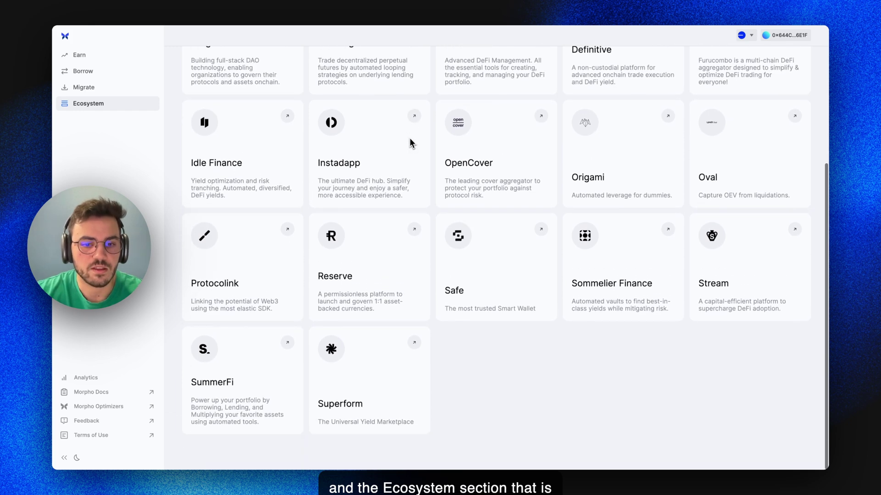
{"action": "scroll", "coordinate": [409, 138], "scroll_direction": "up", "scroll_amount": 5}
{"action": "left_click", "coordinate": [91, 375]}
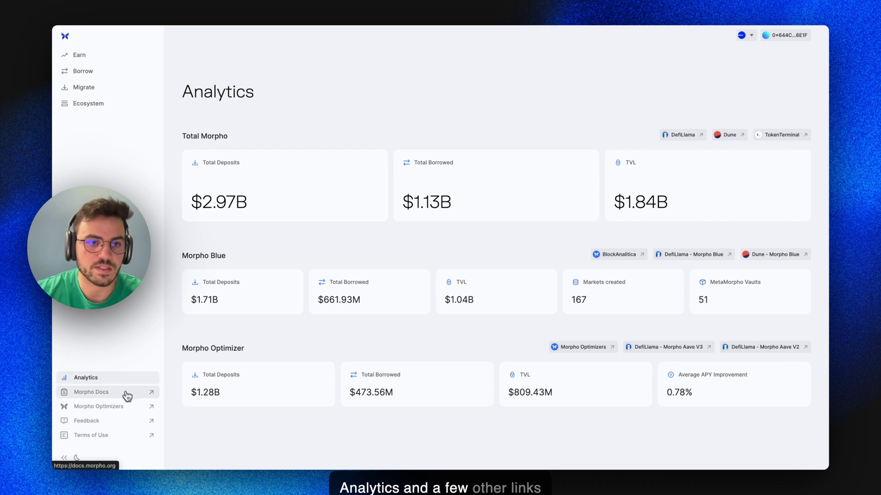
{"action": "left_click", "coordinate": [103, 58]}
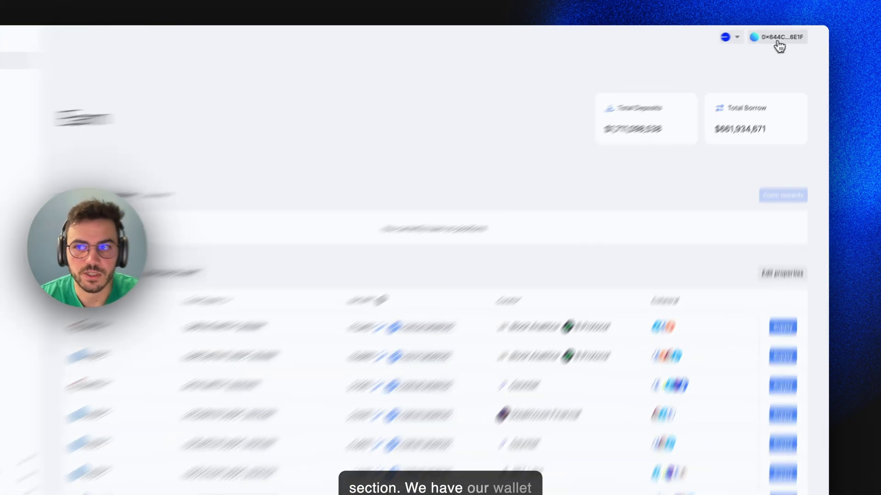
Check the connected wallet account and review the rewards and positions under My Earn.
{"action": "left_click", "coordinate": [785, 37]}
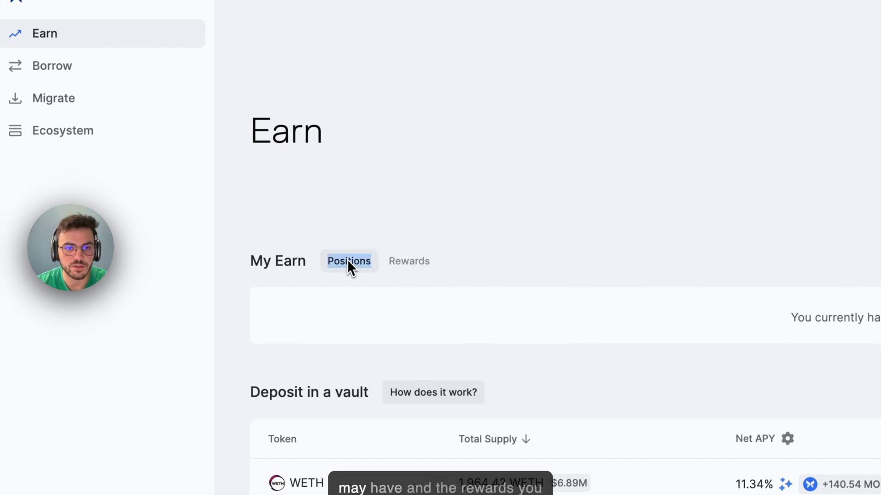
{"action": "left_click", "coordinate": [406, 266]}
{"action": "left_click", "coordinate": [375, 266]}
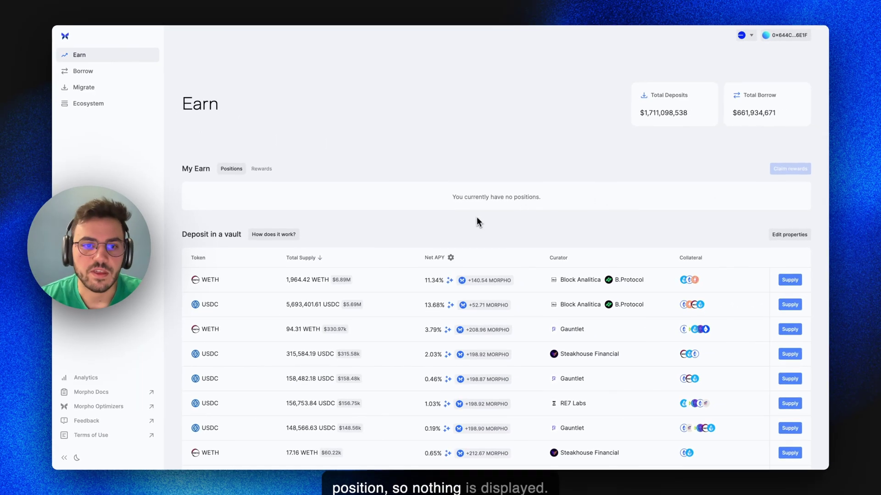
{"action": "scroll", "coordinate": [476, 220], "scroll_direction": "down", "scroll_amount": 3}
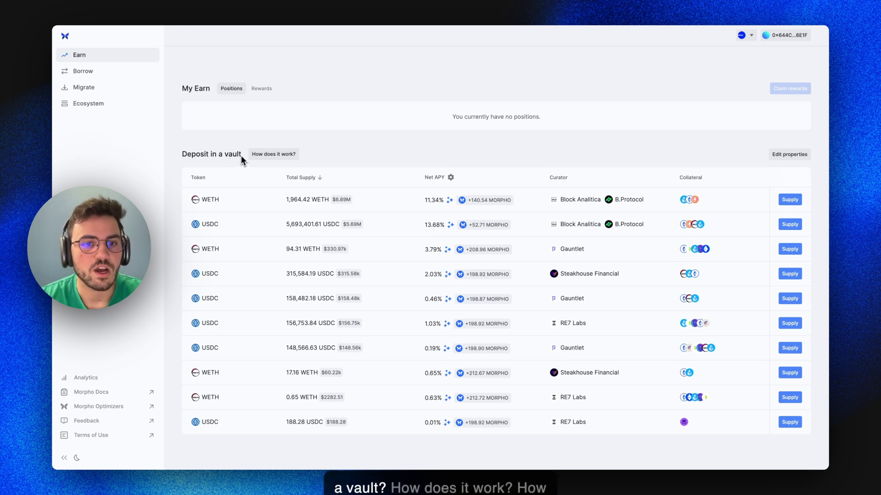
Read the explanation of how Earn works through to earning yield from borrowers, and proceed past it.
{"action": "left_click", "coordinate": [274, 155]}
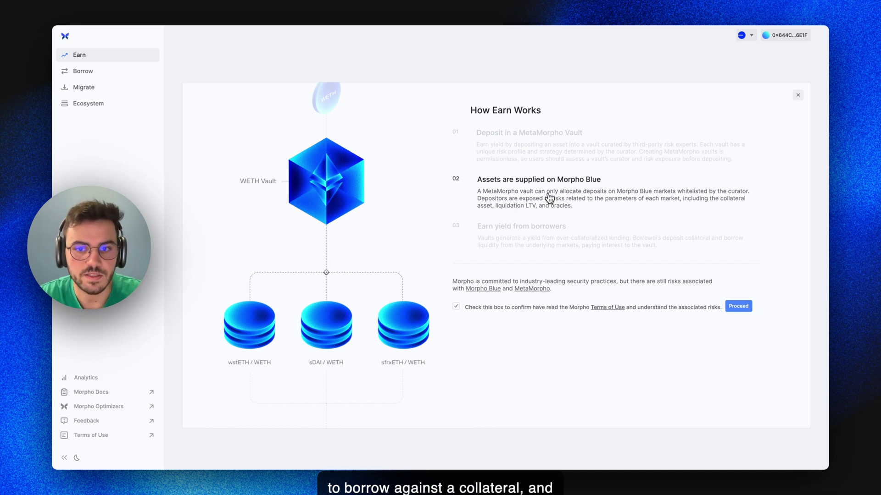
{"action": "left_click", "coordinate": [526, 228]}
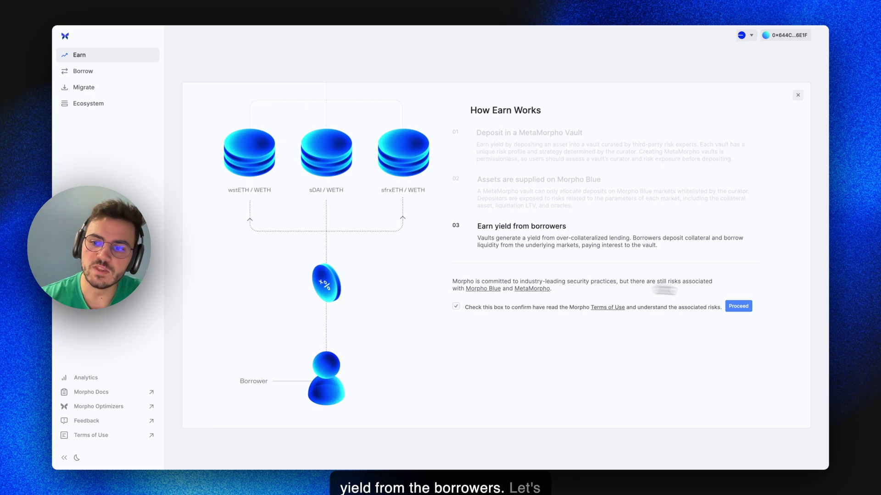
{"action": "left_click", "coordinate": [740, 306]}
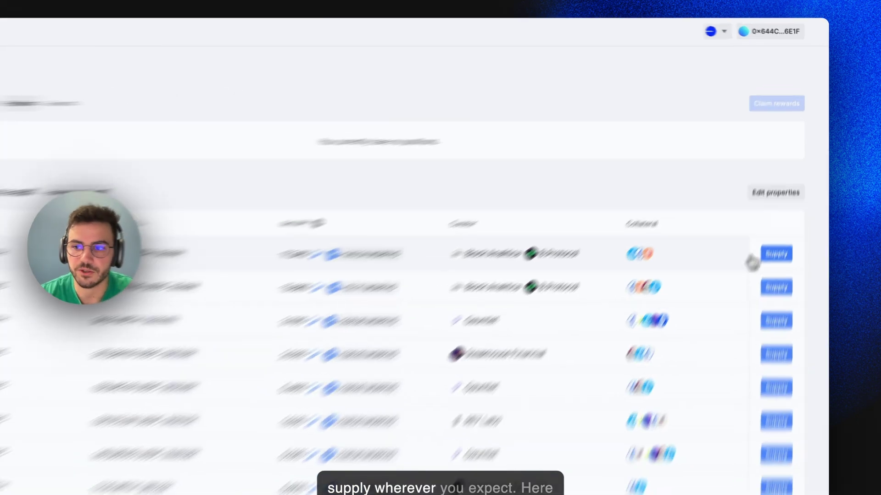
{"action": "left_click", "coordinate": [789, 200]}
{"action": "left_click", "coordinate": [546, 275]}
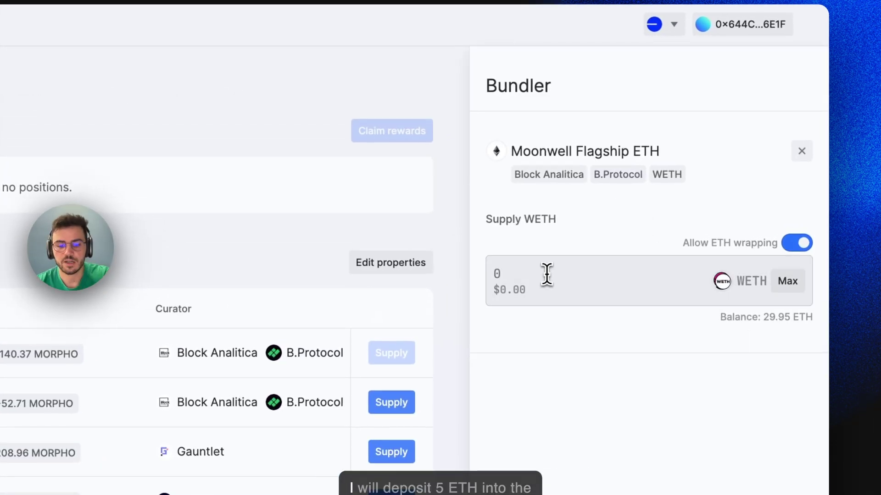
{"action": "type", "text": "5"}
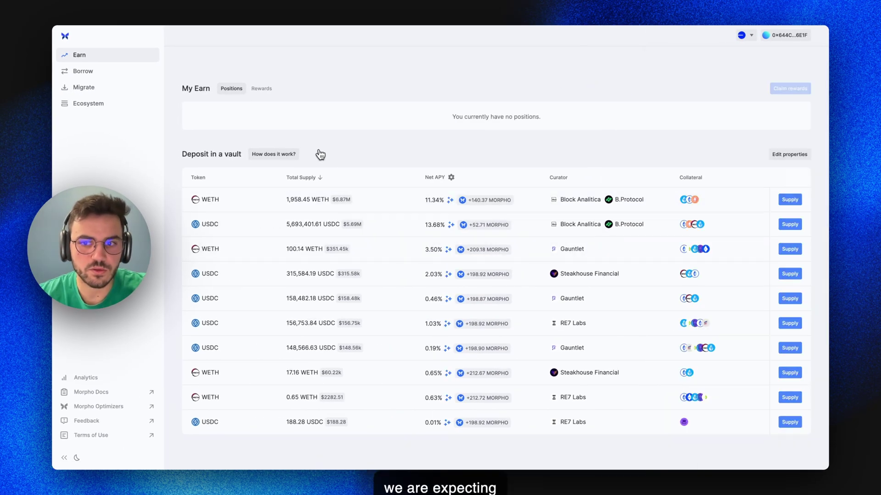
Examine the Moonwell Flagship ETH vault's information, charts, allocation breakdown, reallocations, supply positions and user activity, and return to the Earn overview.
{"action": "left_click", "coordinate": [253, 207]}
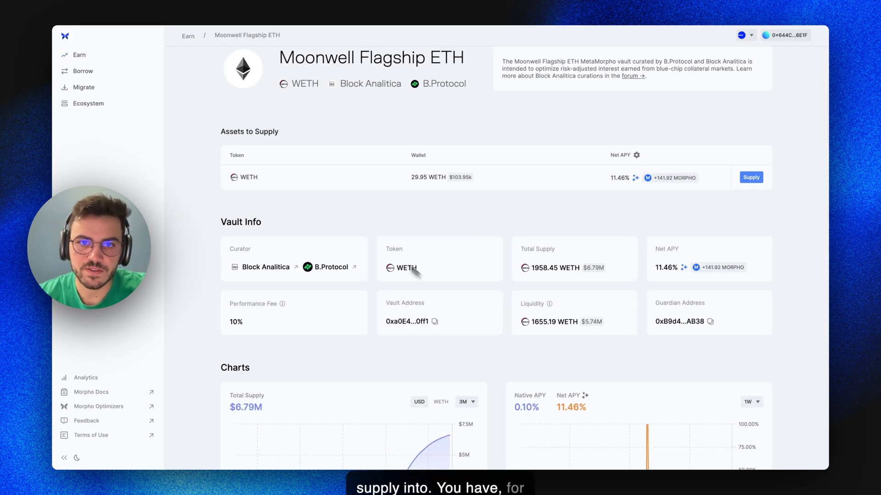
{"action": "scroll", "coordinate": [380, 87], "scroll_direction": "up", "scroll_amount": 2}
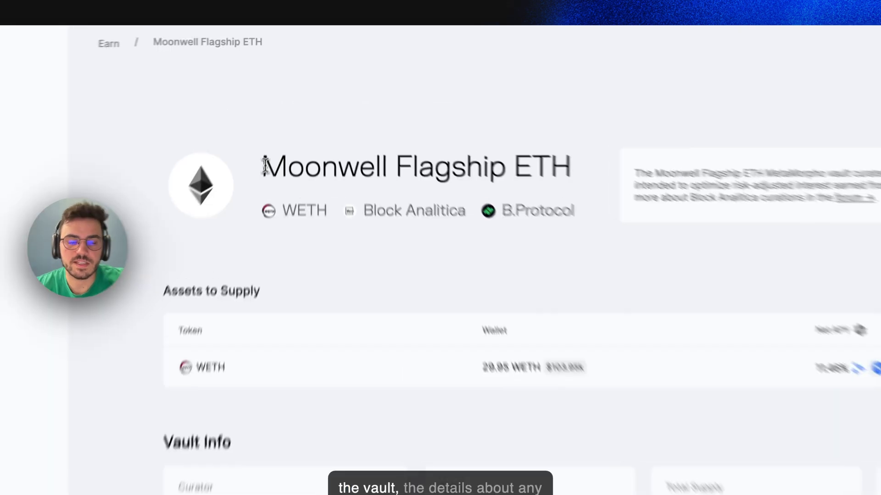
{"action": "left_click_drag", "start_coordinate": [280, 111], "coordinate": [445, 131]}
{"action": "left_click", "coordinate": [467, 164]}
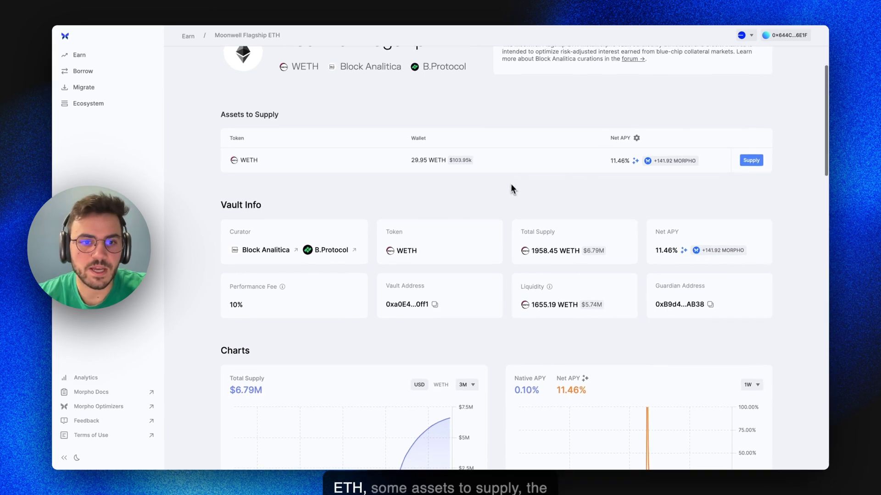
{"action": "scroll", "coordinate": [511, 186], "scroll_direction": "down", "scroll_amount": 2}
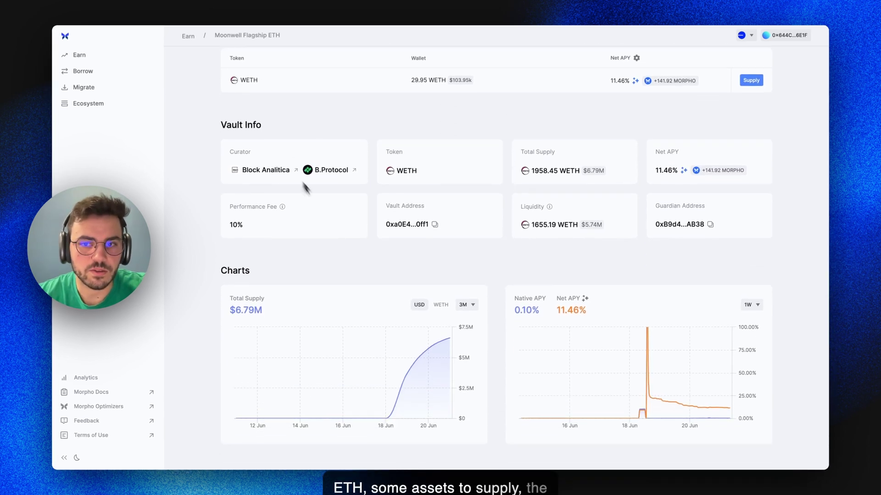
{"action": "scroll", "coordinate": [402, 255], "scroll_direction": "down", "scroll_amount": 5}
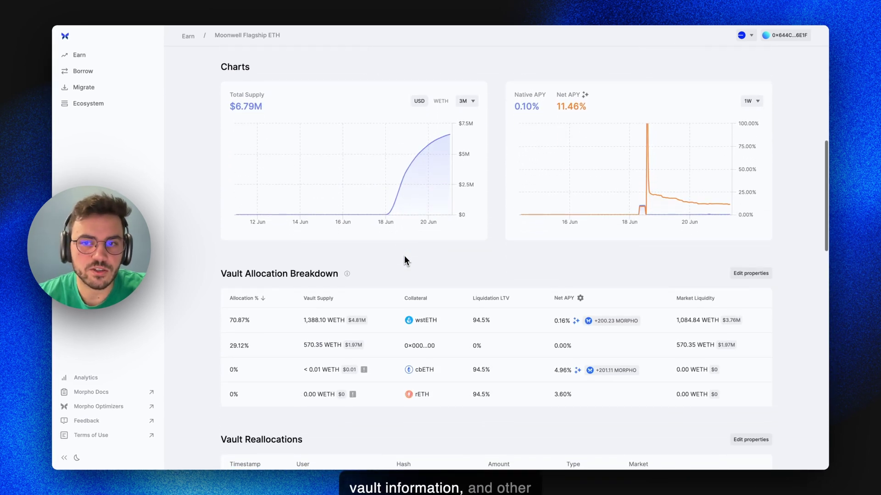
{"action": "scroll", "coordinate": [403, 260], "scroll_direction": "down", "scroll_amount": 3}
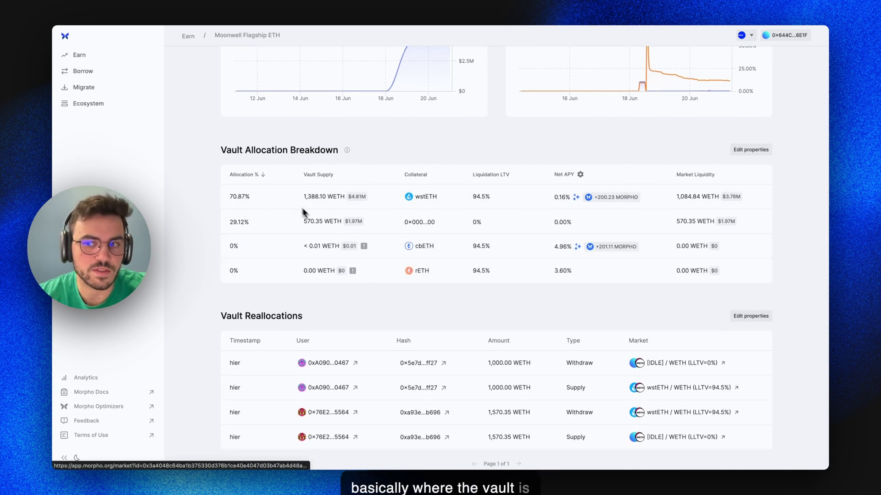
{"action": "scroll", "coordinate": [374, 254], "scroll_direction": "down", "scroll_amount": 5}
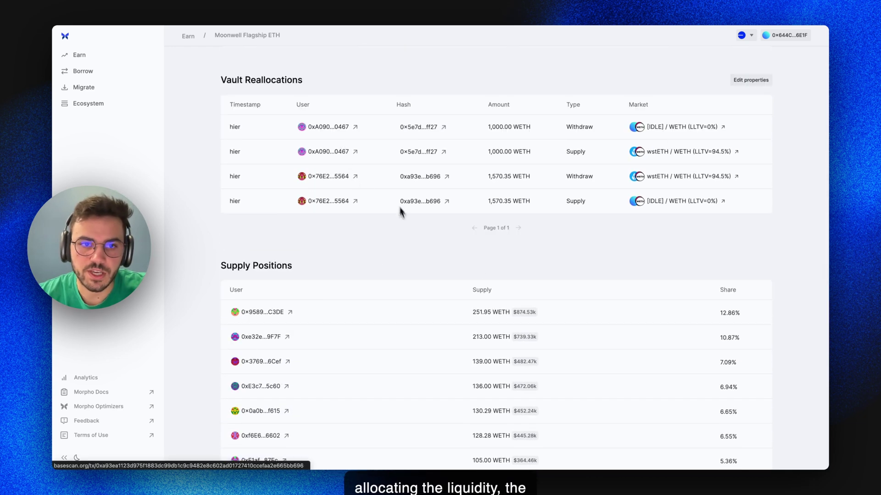
{"action": "scroll", "coordinate": [405, 266], "scroll_direction": "down", "scroll_amount": 10}
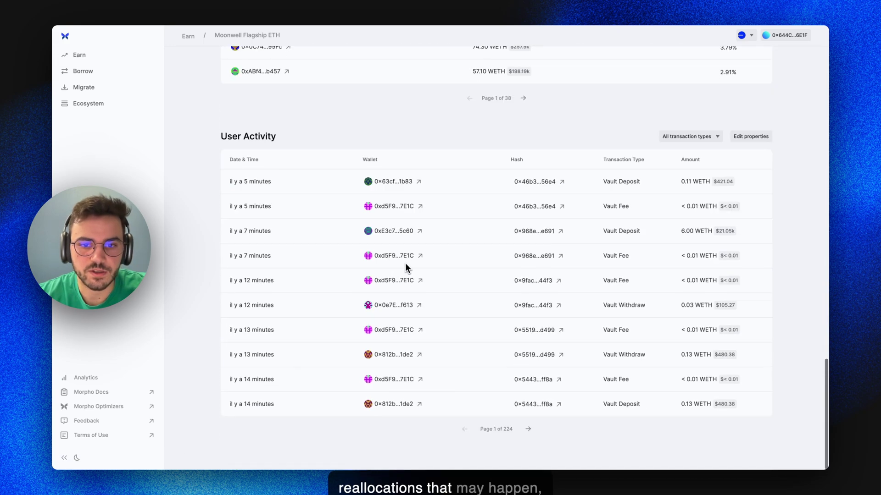
{"action": "scroll", "coordinate": [406, 263], "scroll_direction": "up", "scroll_amount": 20}
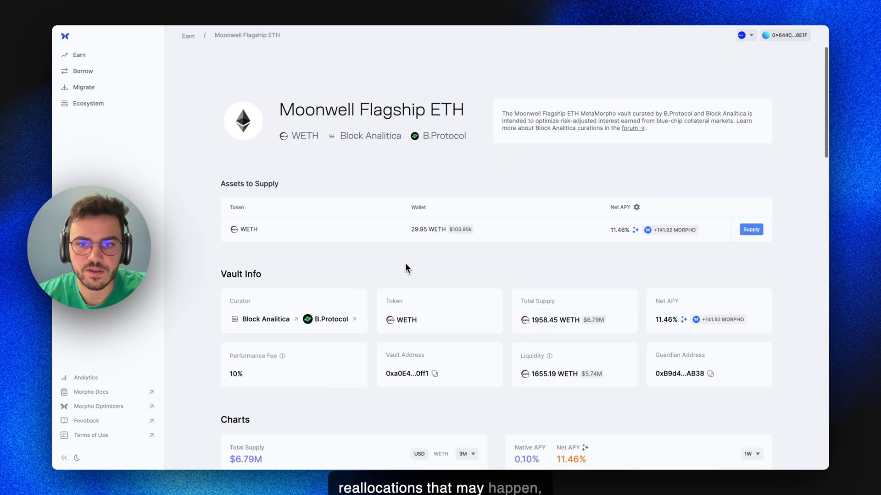
{"action": "left_click", "coordinate": [193, 36]}
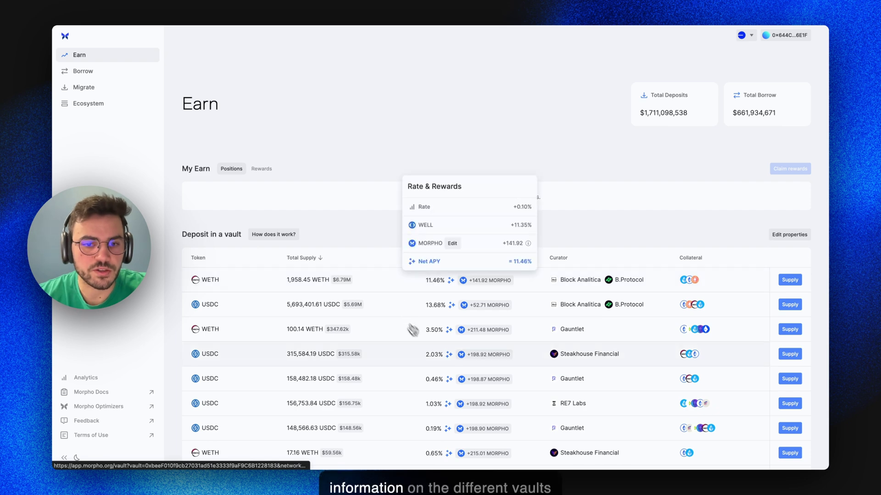
View the details of the WETH vault curated by Gauntlet and return to the vault list.
{"action": "scroll", "coordinate": [428, 374], "scroll_direction": "down", "scroll_amount": 3}
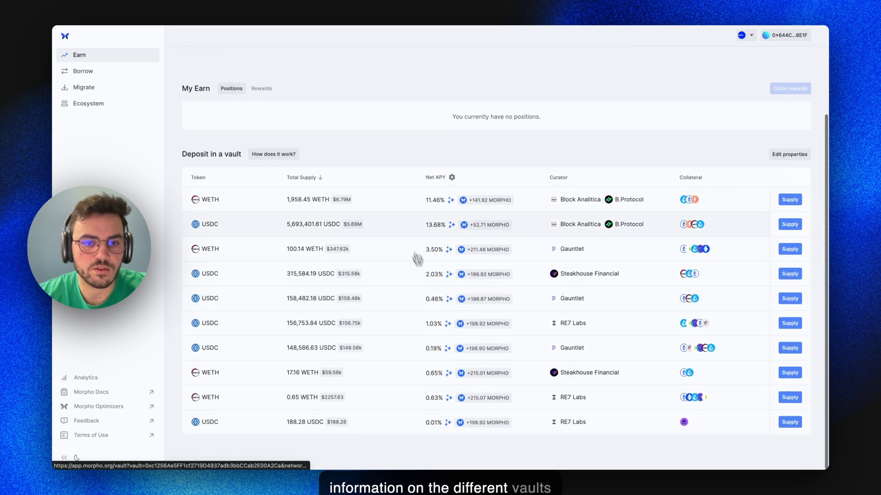
{"action": "left_click", "coordinate": [402, 253]}
{"action": "key", "text": "alt+Left"}
{"action": "scroll", "coordinate": [459, 156], "scroll_direction": "down", "scroll_amount": 1}
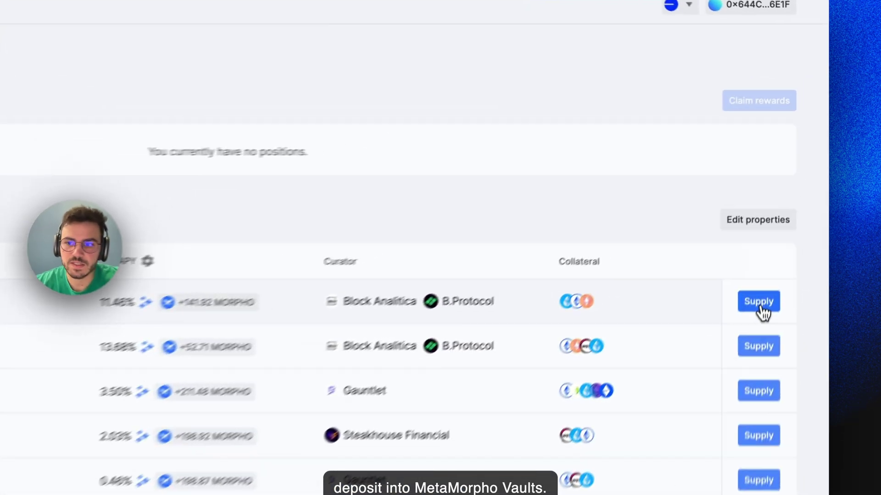
Add a supply of 5 WETH to the Moonwell Flagship ETH vault, curated by Block Analitica and B.Protocol.
{"action": "left_click", "coordinate": [791, 202]}
{"action": "left_click", "coordinate": [596, 253]}
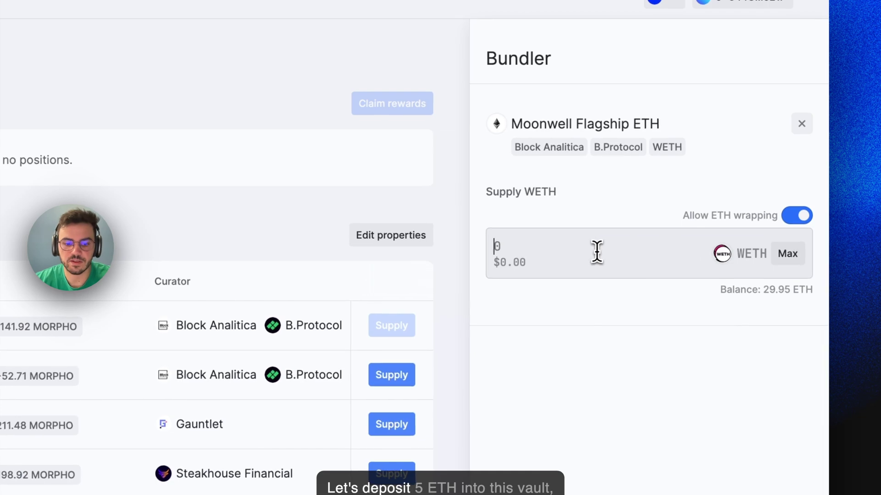
{"action": "type", "text": "5"}
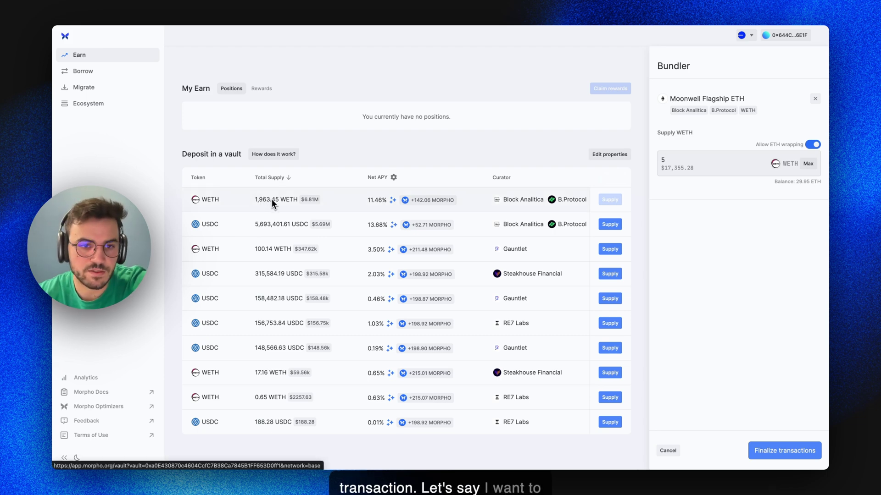
Add a supply of 6 WETH to the Gauntlet WETH Core vault in the same transaction bundle.
{"action": "left_click", "coordinate": [601, 250]}
{"action": "left_click", "coordinate": [690, 282]}
{"action": "type", "text": "6"}
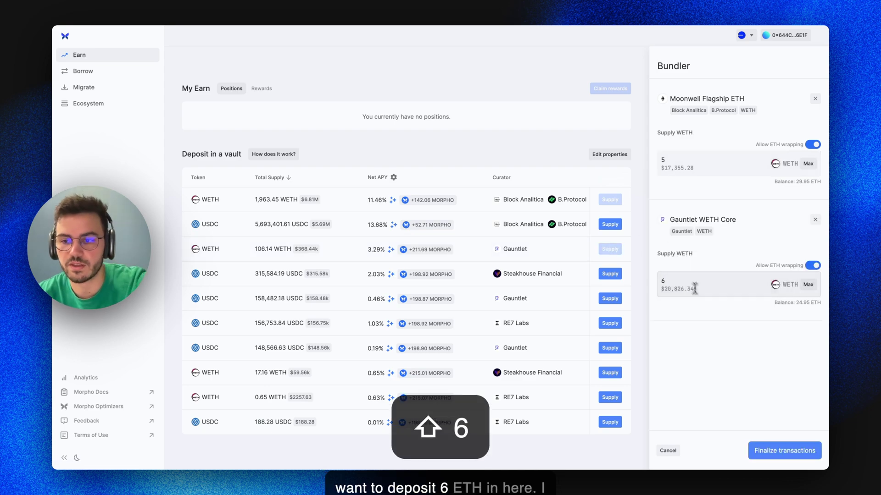
Finalize the bundled supply transactions with approval in the wallet, and close the confirmation.
{"action": "left_click", "coordinate": [782, 451]}
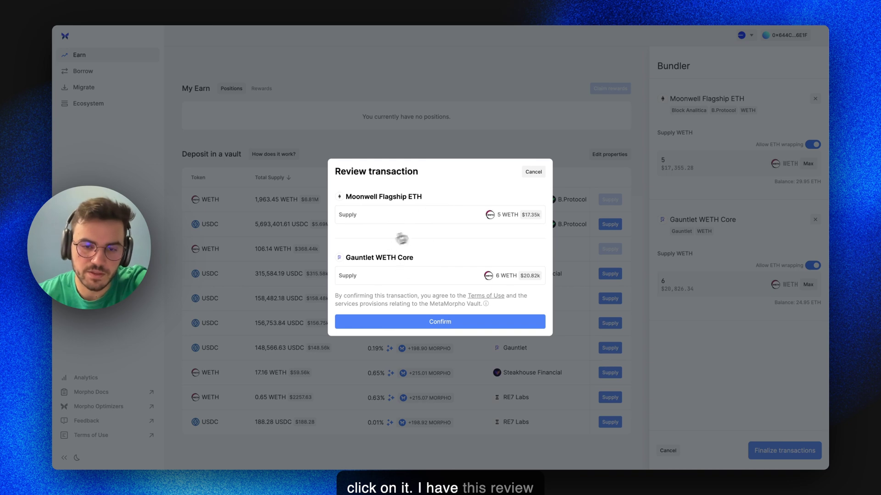
{"action": "left_click", "coordinate": [448, 323]}
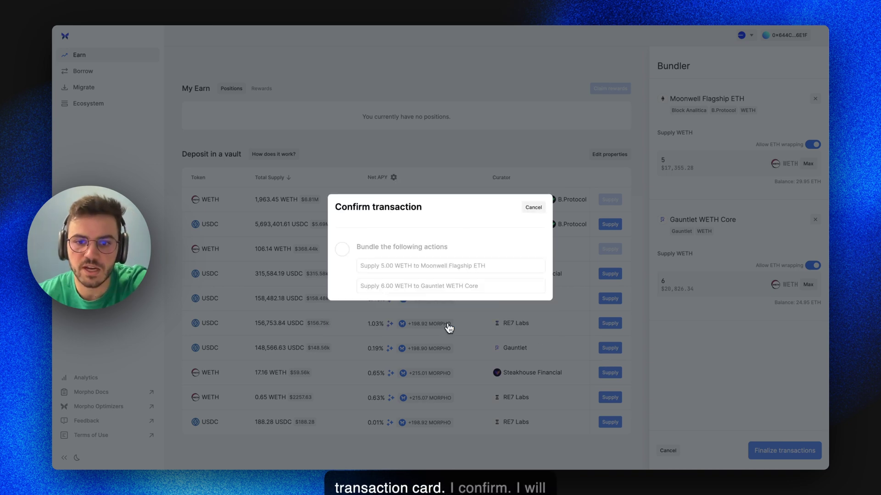
{"action": "left_click_drag", "start_coordinate": [689, 1], "coordinate": [651, 73]}
{"action": "left_click", "coordinate": [718, 325]}
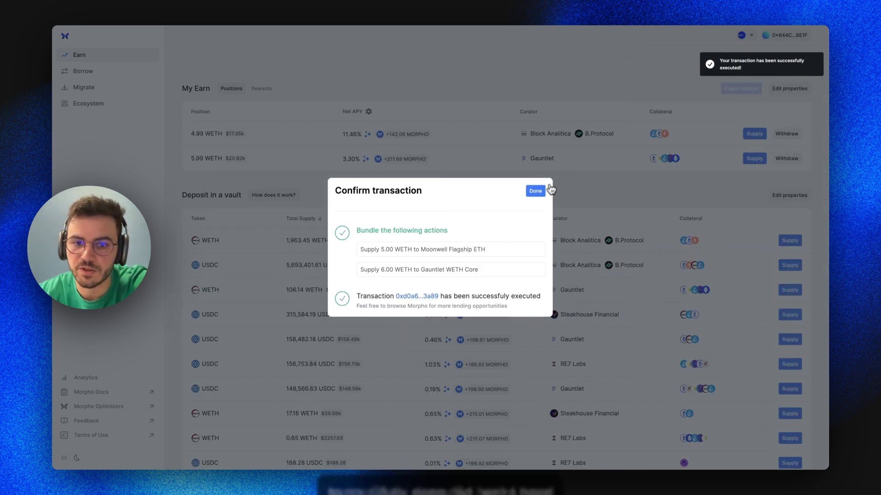
{"action": "left_click", "coordinate": [536, 192]}
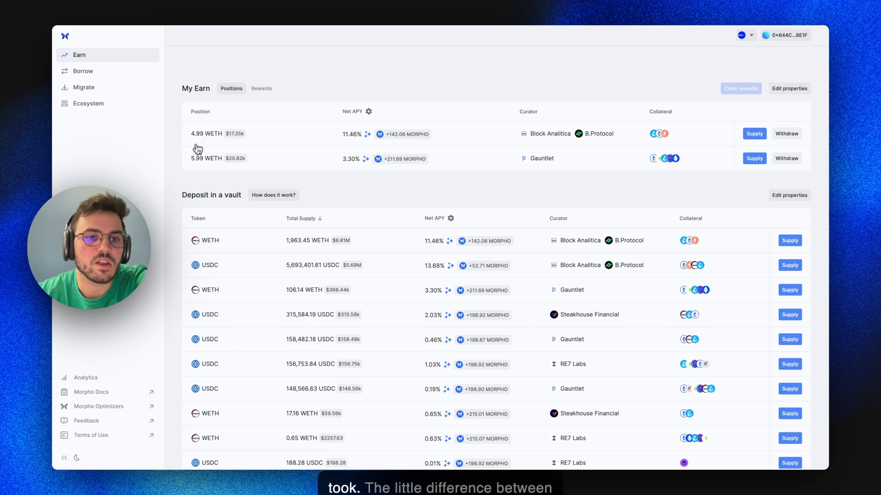
View the rewards for the supplied positions under My Earn.
{"action": "scroll", "coordinate": [501, 254], "scroll_direction": "up", "scroll_amount": 2}
{"action": "left_click", "coordinate": [262, 168]}
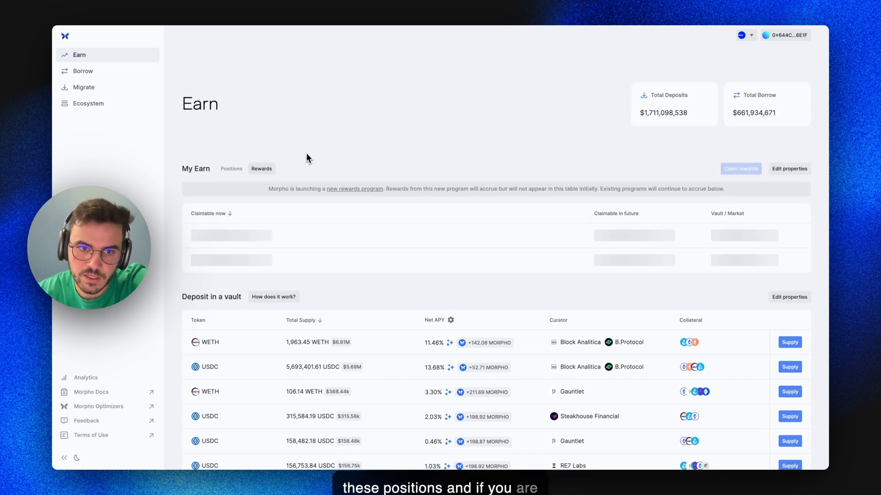
Set up a withdrawal of the maximum WETH from the supplied Moonwell Flagship ETH position under My Earn.
{"action": "left_click", "coordinate": [232, 170]}
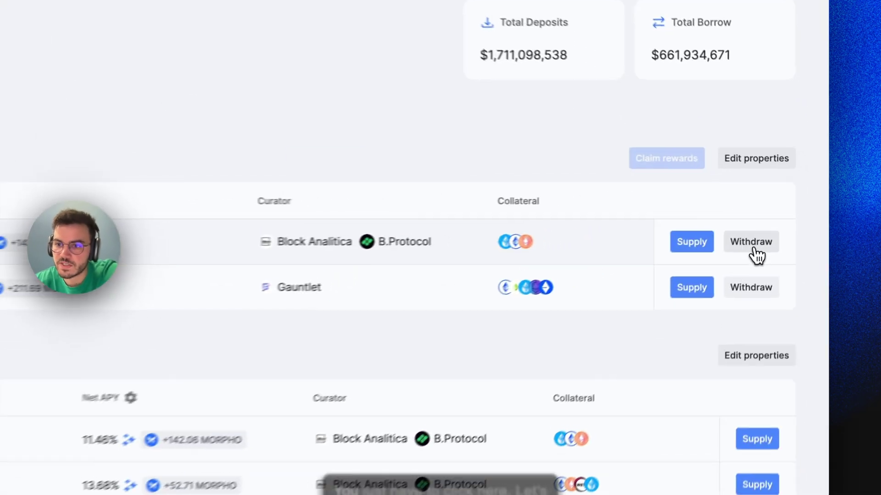
{"action": "left_click", "coordinate": [785, 214]}
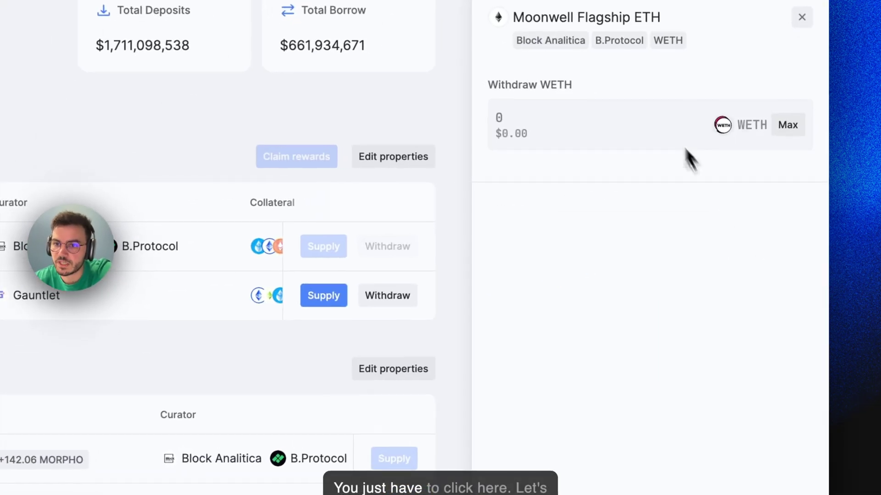
{"action": "left_click", "coordinate": [610, 115]}
{"action": "type", "text": "2"}
{"action": "key", "text": "BackSpace"}
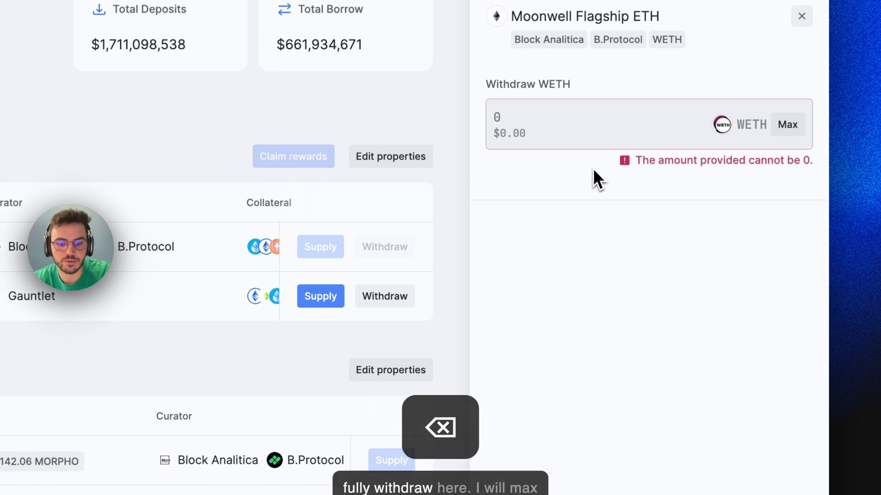
{"action": "left_click", "coordinate": [786, 125]}
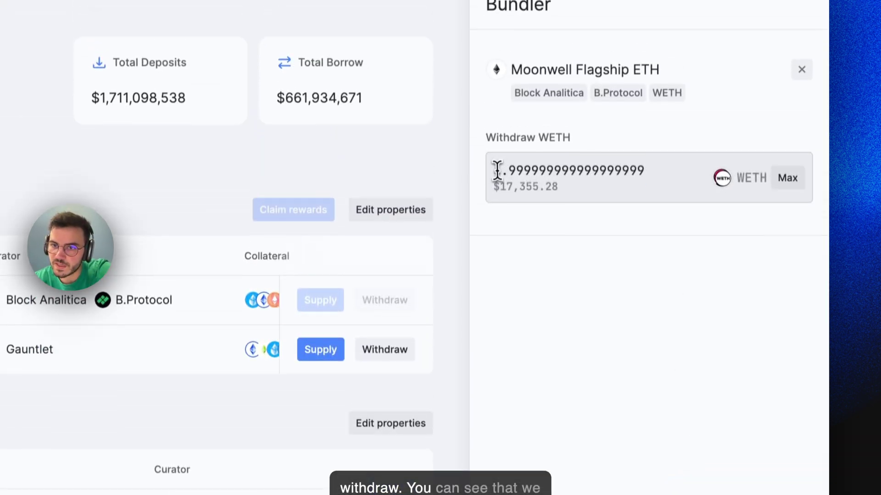
{"action": "left_click_drag", "start_coordinate": [497, 26], "coordinate": [655, 30]}
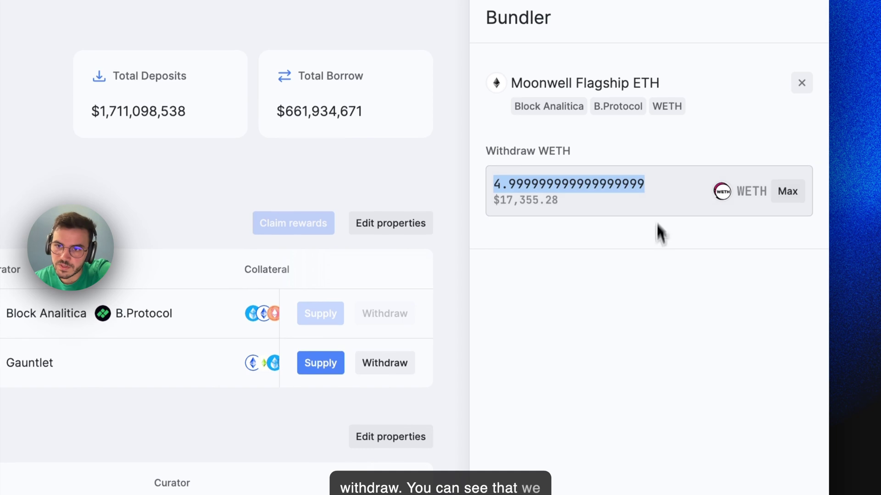
Finalize the Moonwell Flagship ETH withdrawal, sign the mwETH permit and approve the transaction in the wallet, and close the confirmation.
{"action": "left_click", "coordinate": [731, 462]}
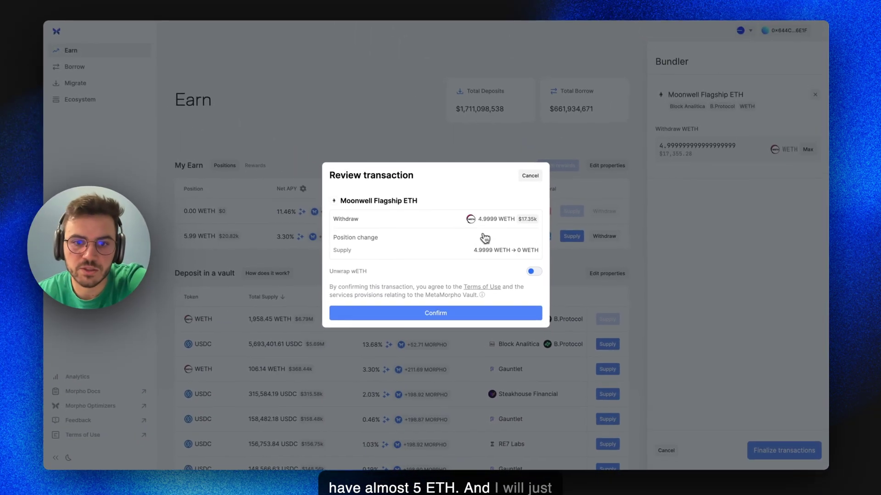
{"action": "left_click", "coordinate": [443, 315]}
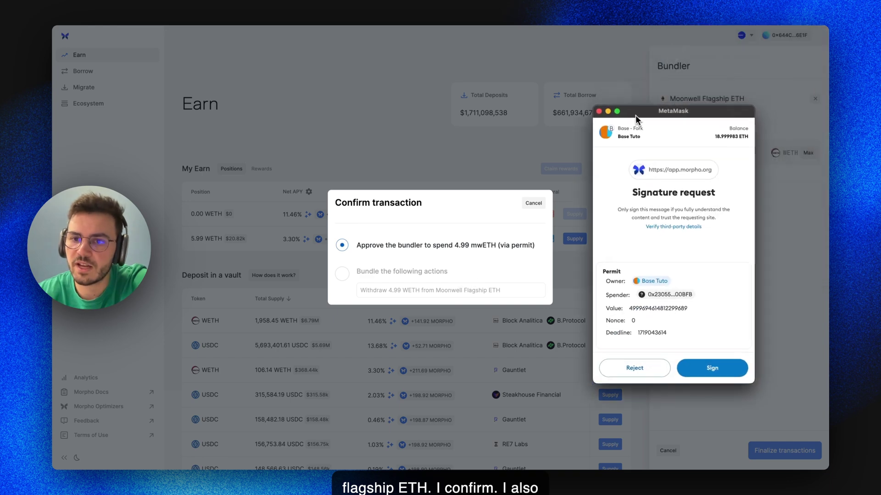
{"action": "left_click", "coordinate": [711, 368]}
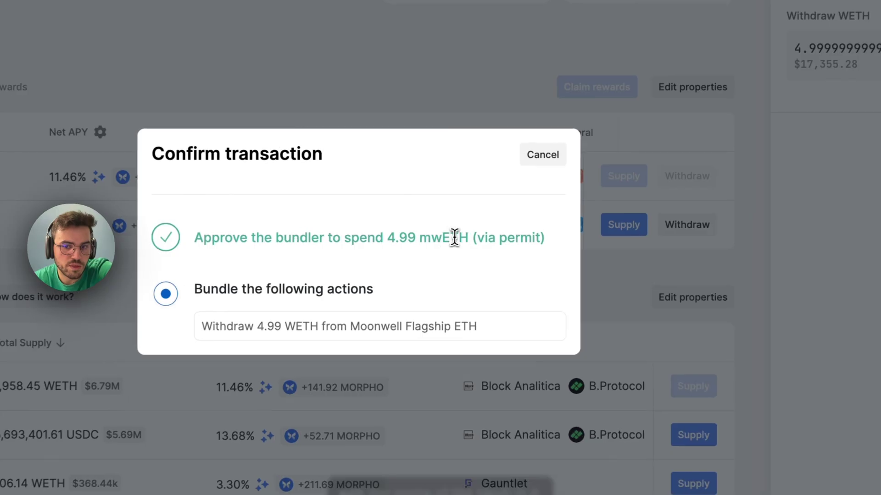
{"action": "double_click", "coordinate": [484, 246]}
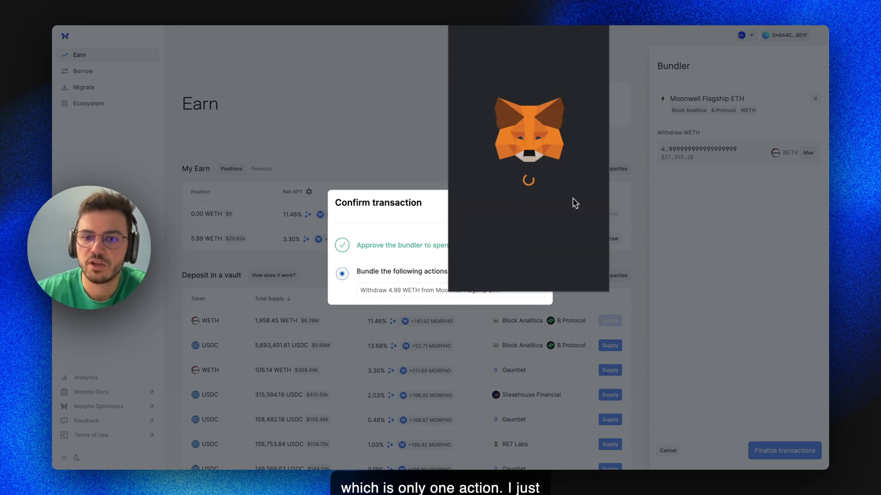
{"action": "left_click", "coordinate": [565, 274]}
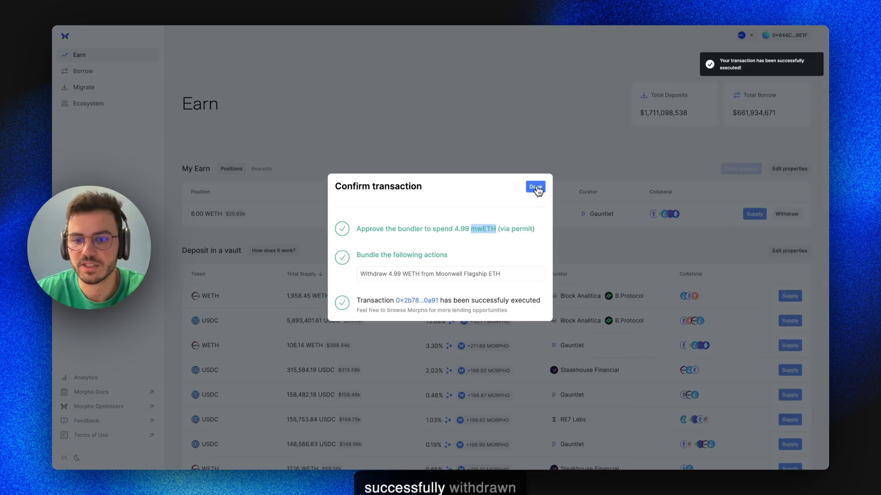
{"action": "left_click", "coordinate": [536, 187]}
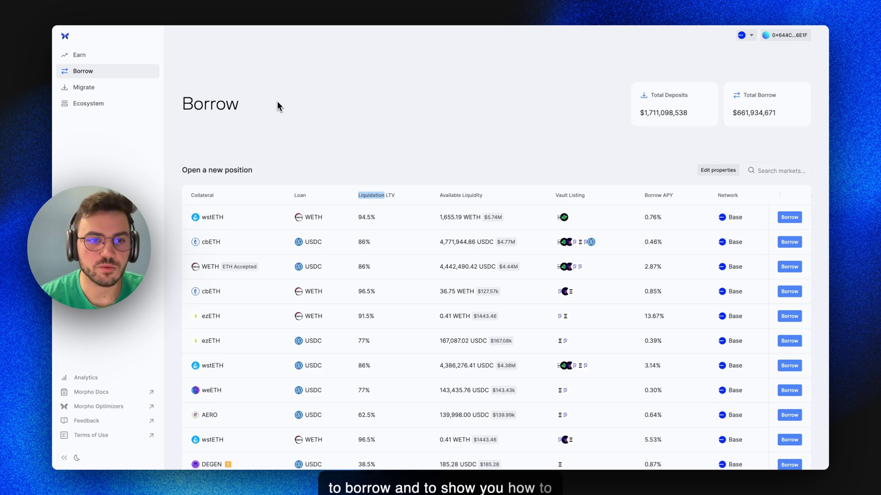
Open the wstETH / WETH market with 94.5% liquidation LTV from the Borrow page and examine its collateral and loan assets.
{"action": "scroll", "coordinate": [285, 409], "scroll_direction": "down", "scroll_amount": 2}
{"action": "scroll", "coordinate": [288, 372], "scroll_direction": "up", "scroll_amount": 2}
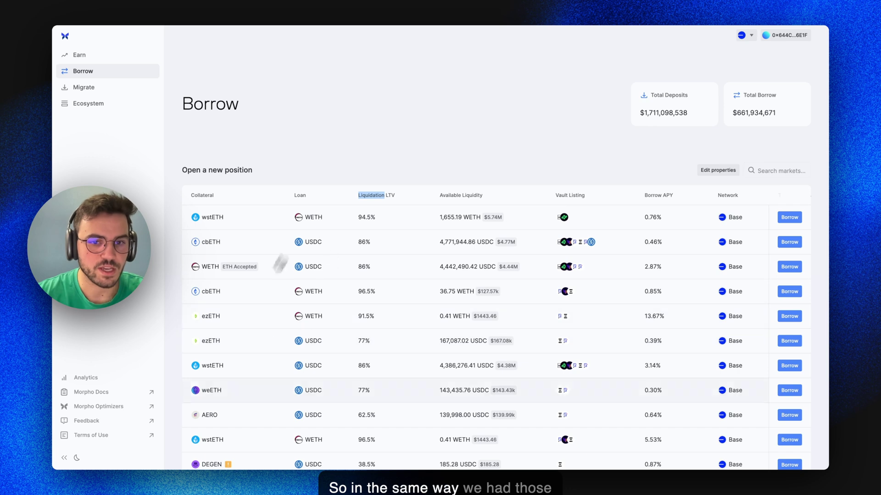
{"action": "left_click", "coordinate": [265, 223]}
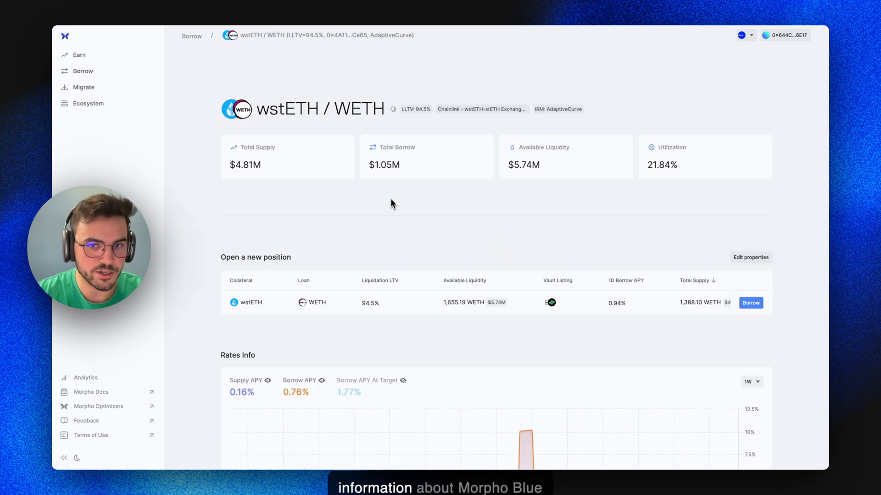
{"action": "double_click", "coordinate": [298, 109]}
{"action": "double_click", "coordinate": [366, 111]}
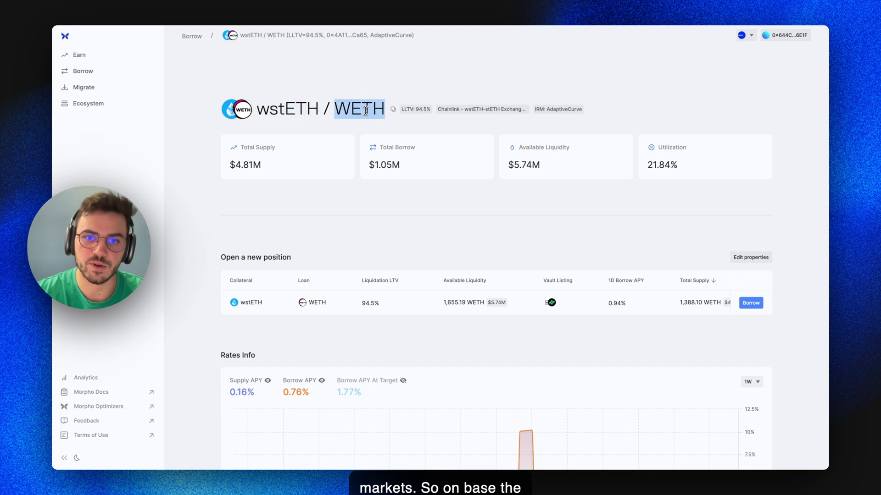
{"action": "left_click", "coordinate": [382, 109]}
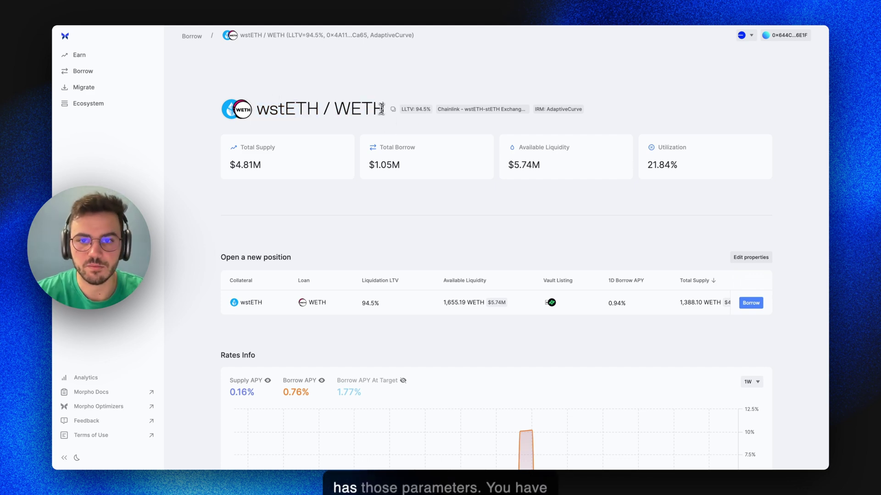
Review the market's rates and interest rate model, and view the Market Info chart by total supply, liquidity and total borrow.
{"action": "scroll", "coordinate": [448, 226], "scroll_direction": "down", "scroll_amount": 10}
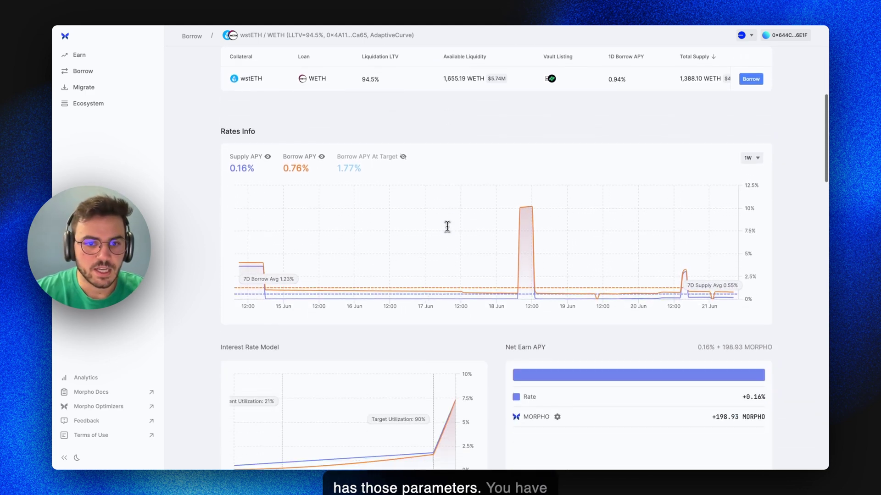
{"action": "scroll", "coordinate": [447, 226], "scroll_direction": "up", "scroll_amount": 1}
{"action": "scroll", "coordinate": [450, 252], "scroll_direction": "down", "scroll_amount": 4}
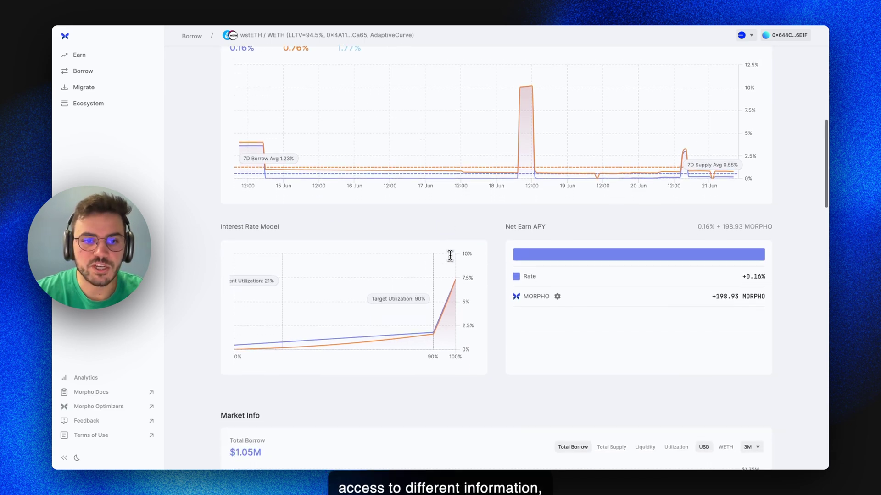
{"action": "scroll", "coordinate": [450, 256], "scroll_direction": "down", "scroll_amount": 6}
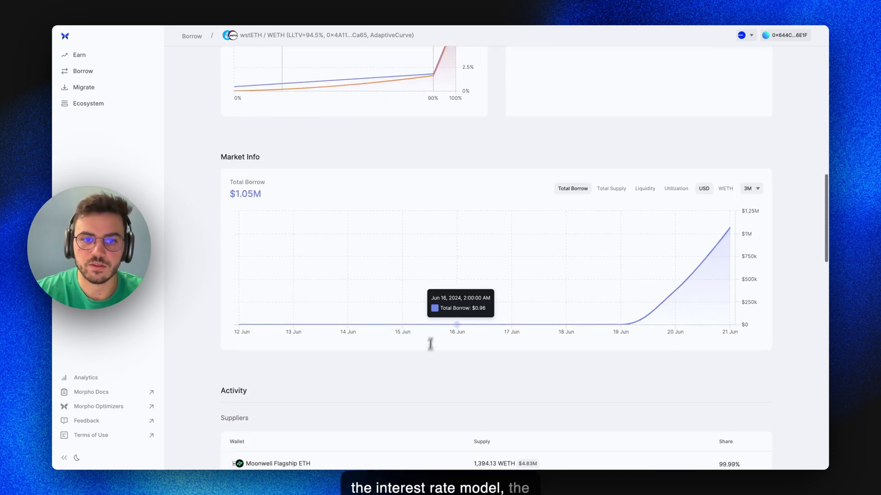
{"action": "scroll", "coordinate": [425, 369], "scroll_direction": "down", "scroll_amount": 1}
{"action": "left_click", "coordinate": [612, 84]}
{"action": "left_click", "coordinate": [648, 85]}
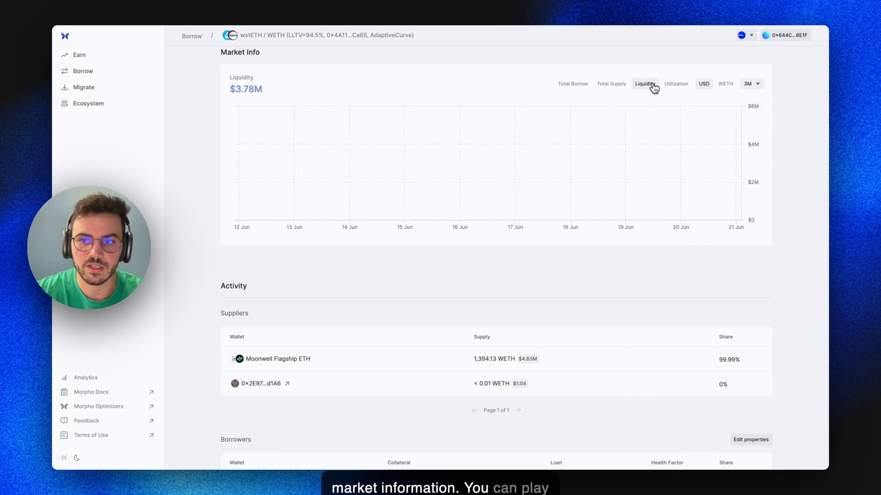
{"action": "left_click", "coordinate": [572, 85]}
Review the market's suppliers, borrowers and recent transactions, and return to the list of borrow markets.
{"action": "scroll", "coordinate": [448, 346], "scroll_direction": "down", "scroll_amount": 14}
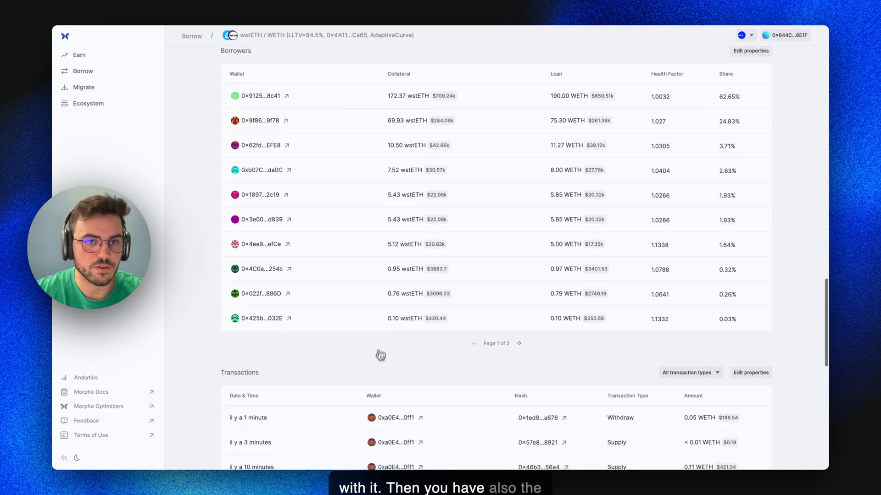
{"action": "scroll", "coordinate": [379, 367], "scroll_direction": "down", "scroll_amount": 6}
{"action": "scroll", "coordinate": [377, 365], "scroll_direction": "up", "scroll_amount": 10}
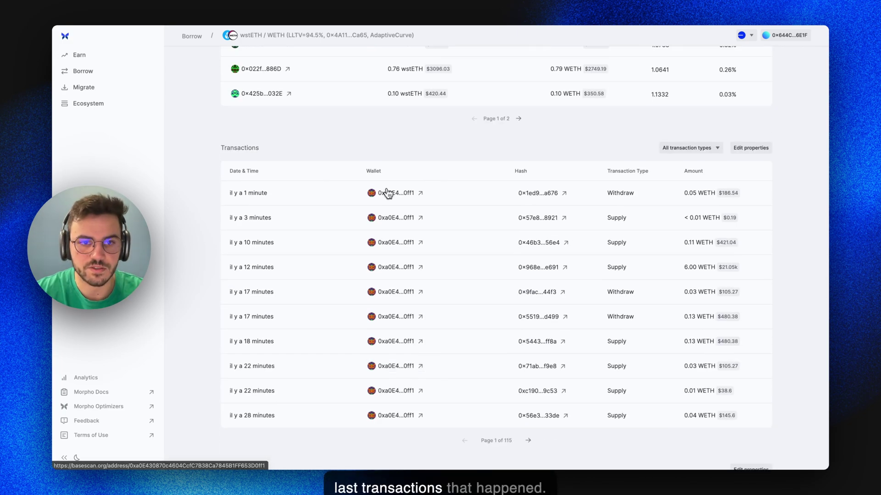
{"action": "scroll", "coordinate": [378, 144], "scroll_direction": "up", "scroll_amount": 10}
{"action": "key", "text": "alt+Left"}
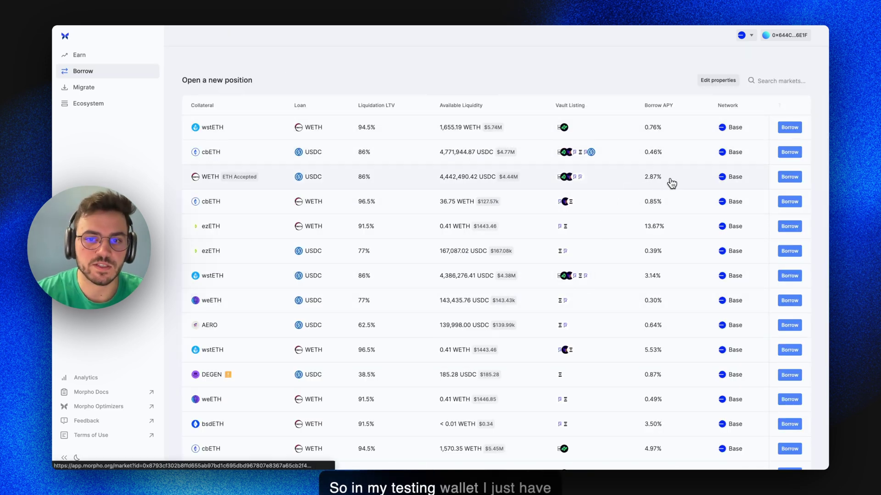
Start a borrow position in the WETH / USDC market with 10 WETH supplied as collateral.
{"action": "left_click", "coordinate": [789, 177]}
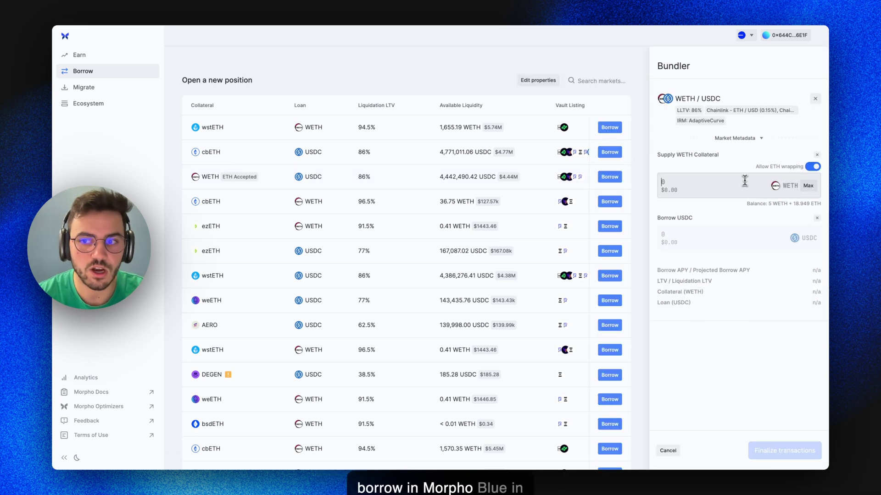
{"action": "left_click", "coordinate": [745, 181]}
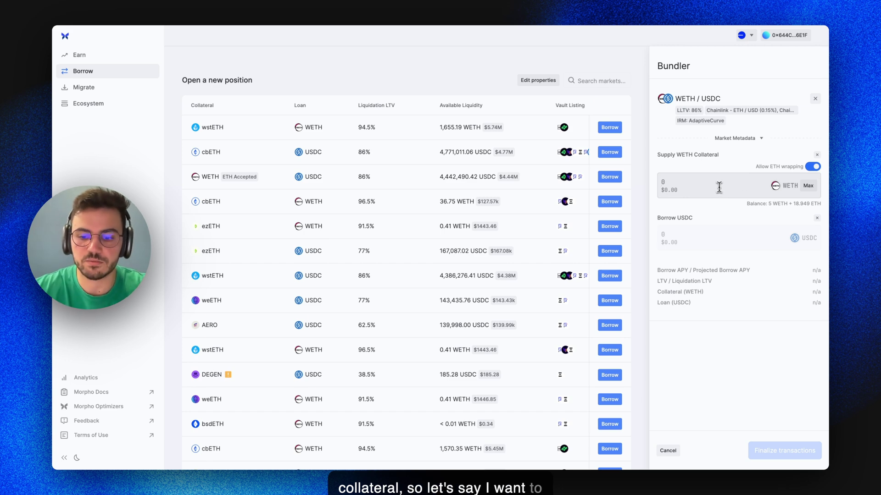
{"action": "type", "text": "10"}
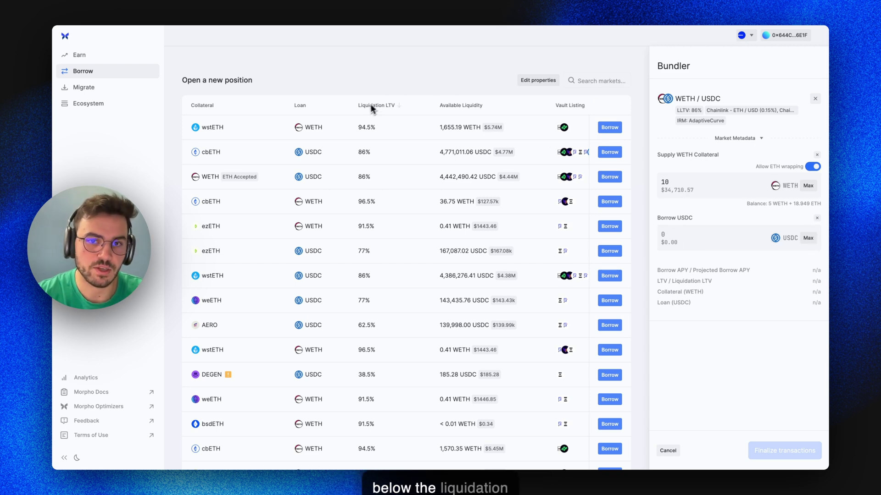
Try USDC borrow amounts of the allowed maximum, 30000 and 31000, and restore the maximum, comparing the LTV with the liquidation LTV.
{"action": "mouse_move", "coordinate": [391, 109]}
{"action": "left_click", "coordinate": [807, 238]}
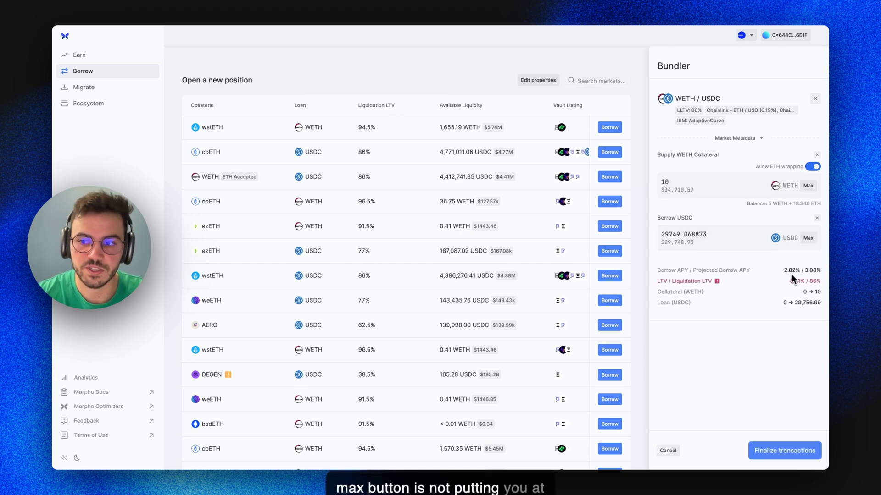
{"action": "double_click", "coordinate": [687, 235]}
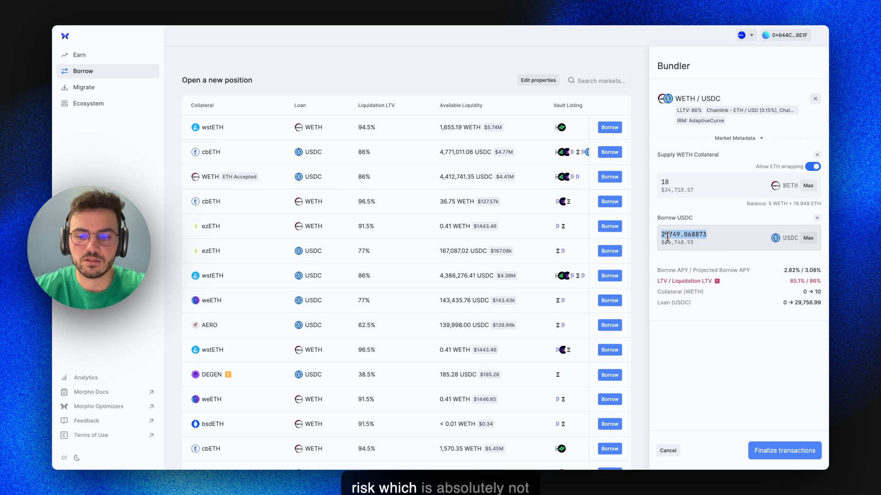
{"action": "type", "text": "30000"}
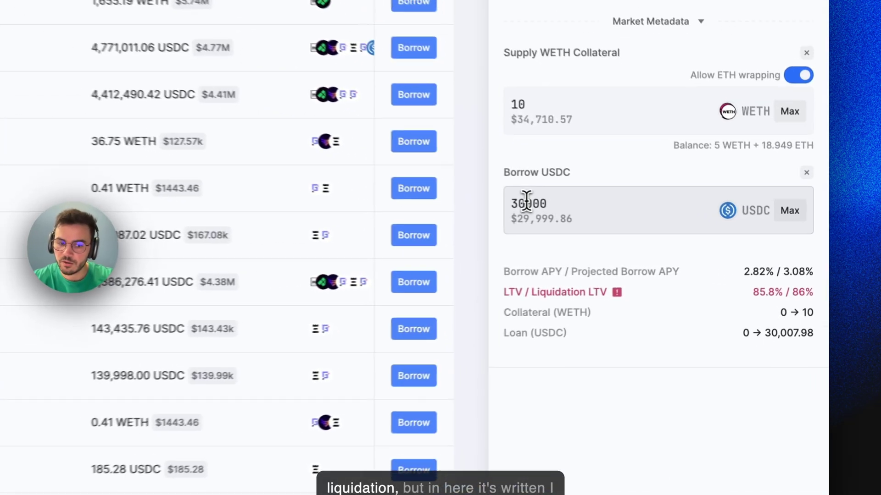
{"action": "left_click", "coordinate": [526, 202]}
{"action": "key", "text": "BackSpace"}
{"action": "type", "text": "1"}
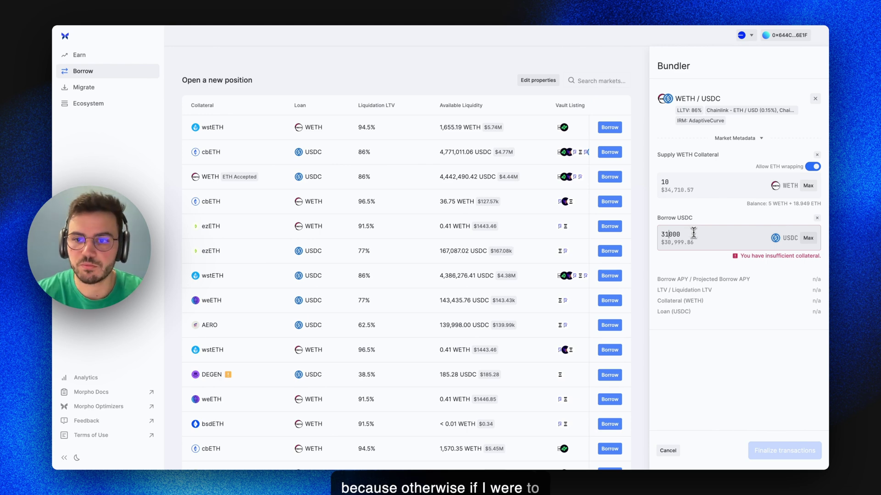
{"action": "left_click_drag", "start_coordinate": [688, 233], "coordinate": [640, 233]}
{"action": "key", "text": "BackSpace"}
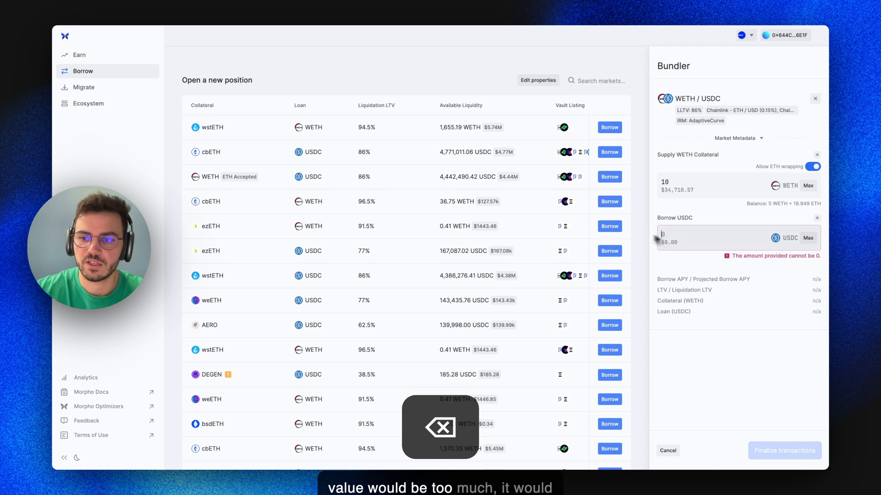
{"action": "left_click", "coordinate": [808, 238]}
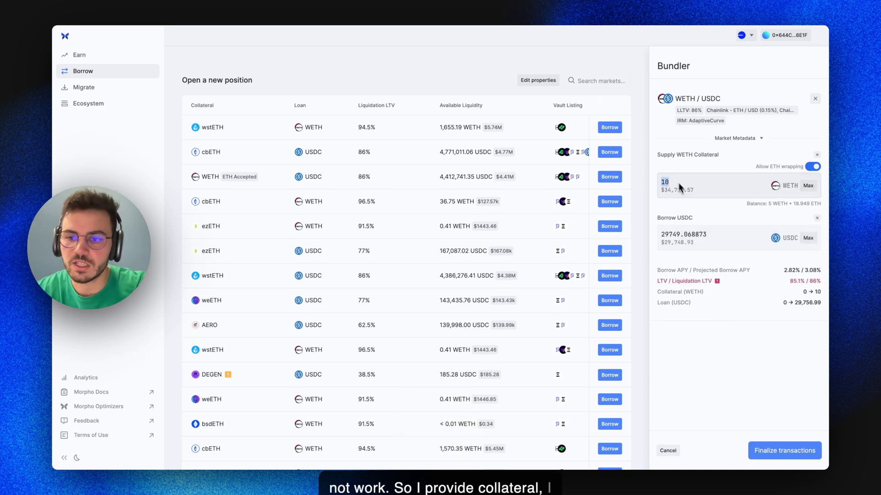
Set the USDC borrow amount to 25000 against the WETH collateral.
{"action": "double_click", "coordinate": [683, 238]}
{"action": "double_click", "coordinate": [668, 238]}
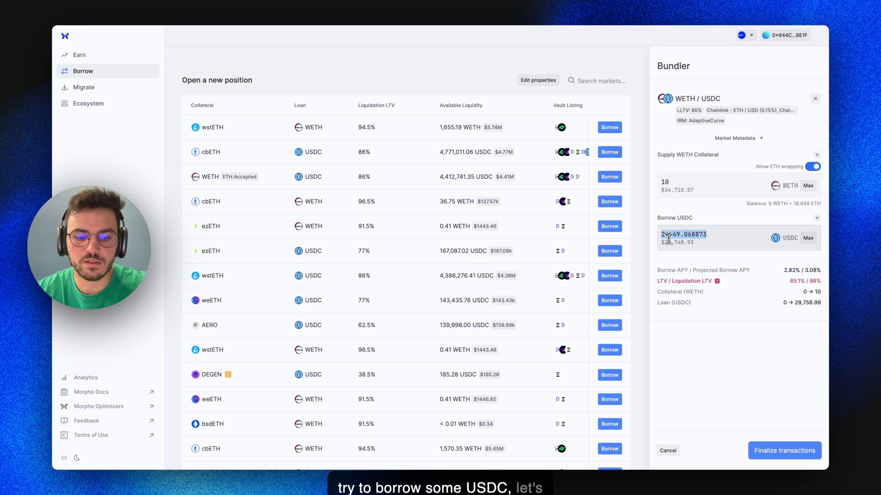
{"action": "type", "text": "25000"}
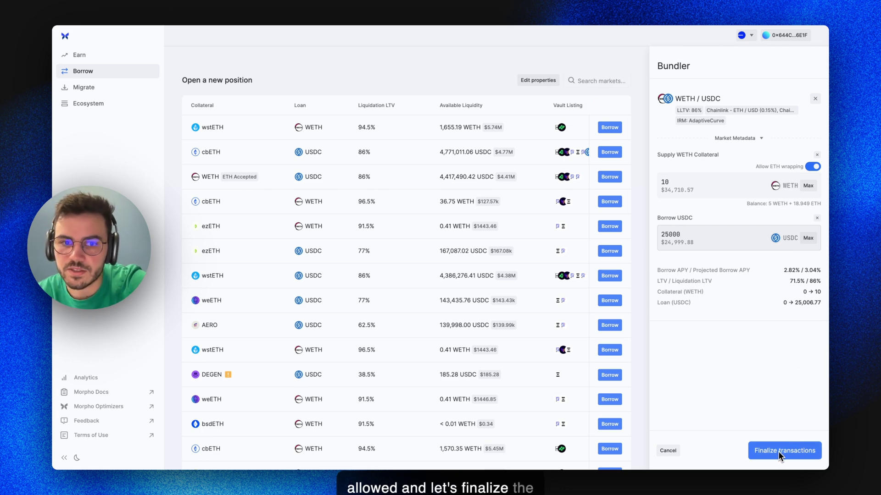
{"action": "scroll", "coordinate": [493, 275], "scroll_direction": "down", "scroll_amount": 1}
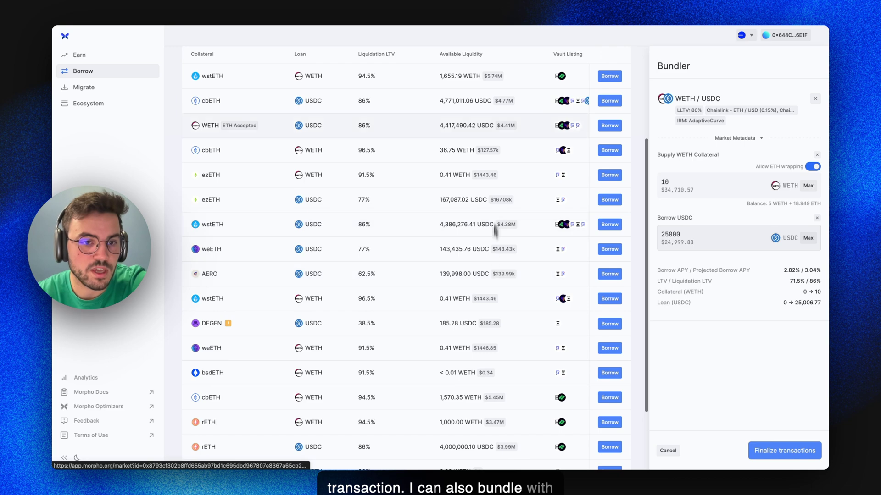
{"action": "scroll", "coordinate": [344, 289], "scroll_direction": "down", "scroll_amount": 3}
{"action": "scroll", "coordinate": [343, 347], "scroll_direction": "up", "scroll_amount": 3}
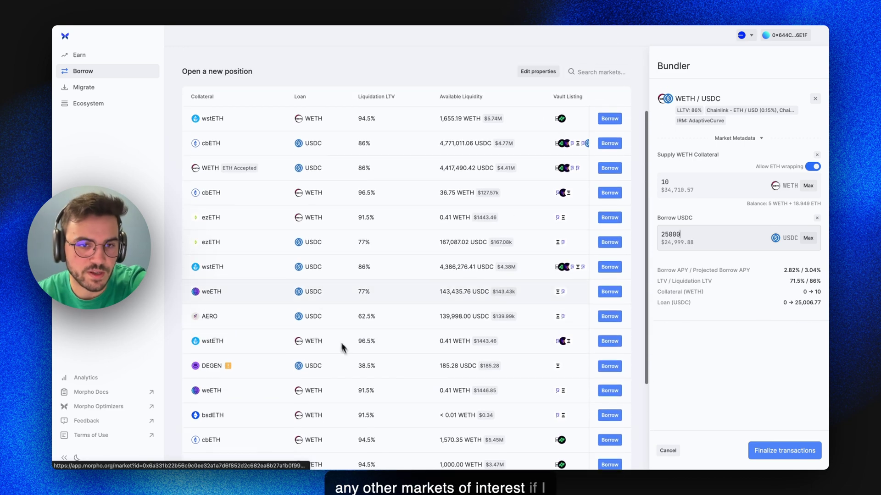
Finalize the WETH / USDC borrow transaction and sign the authorization for the bundler to manage the Morpho positions.
{"action": "scroll", "coordinate": [258, 355], "scroll_direction": "up", "scroll_amount": 3}
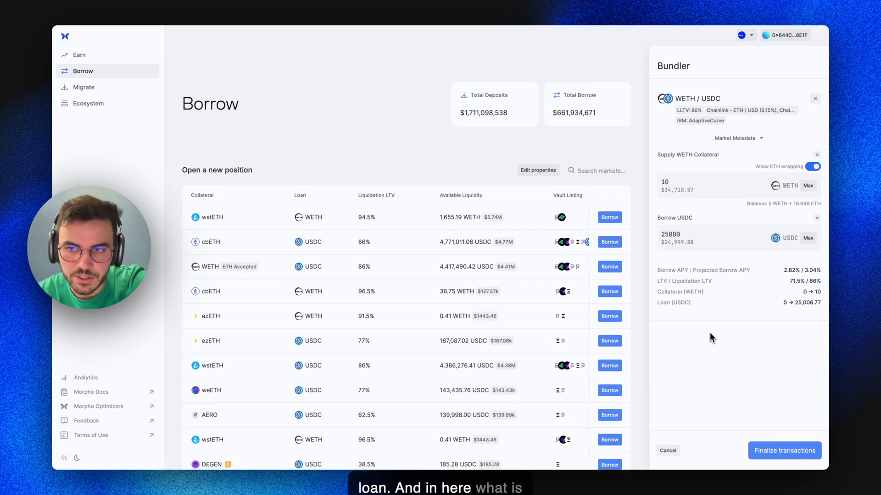
{"action": "scroll", "coordinate": [439, 357], "scroll_direction": "down", "scroll_amount": 5}
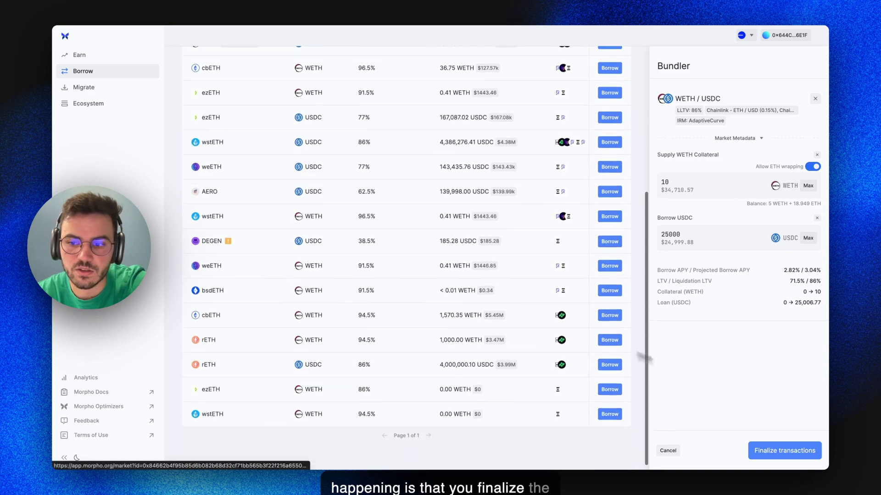
{"action": "left_click", "coordinate": [773, 452]}
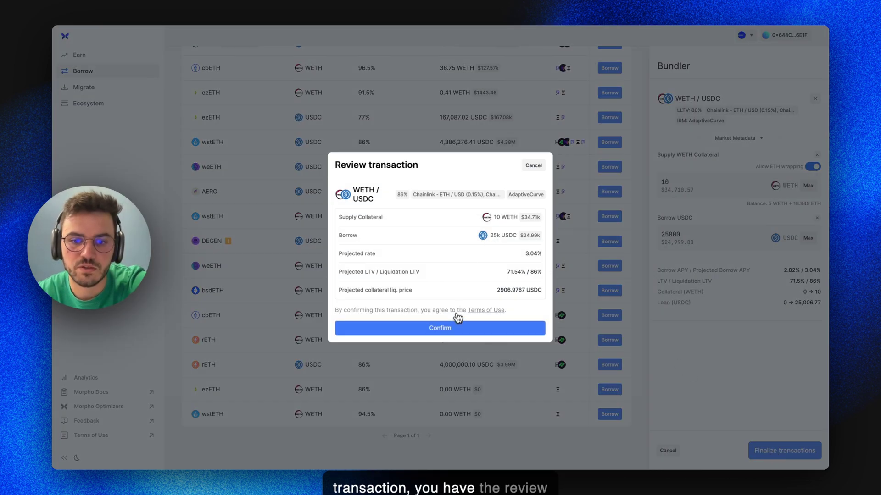
{"action": "left_click", "coordinate": [453, 330]}
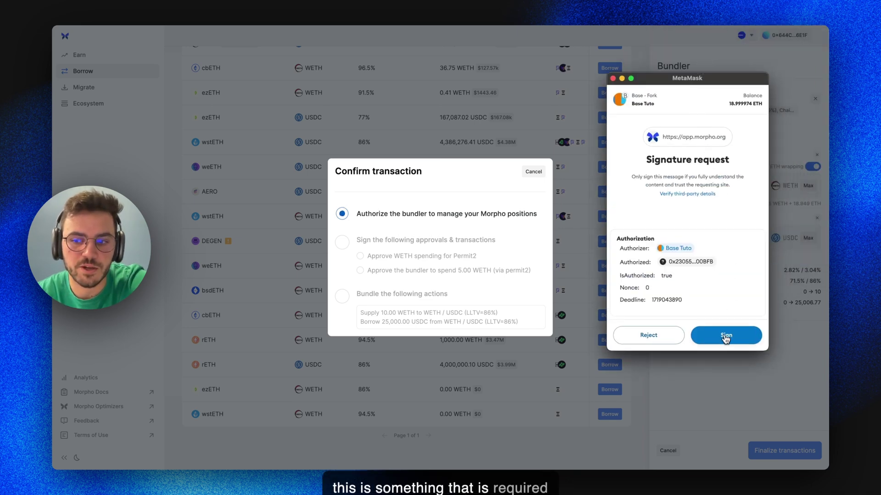
{"action": "left_click", "coordinate": [725, 336]}
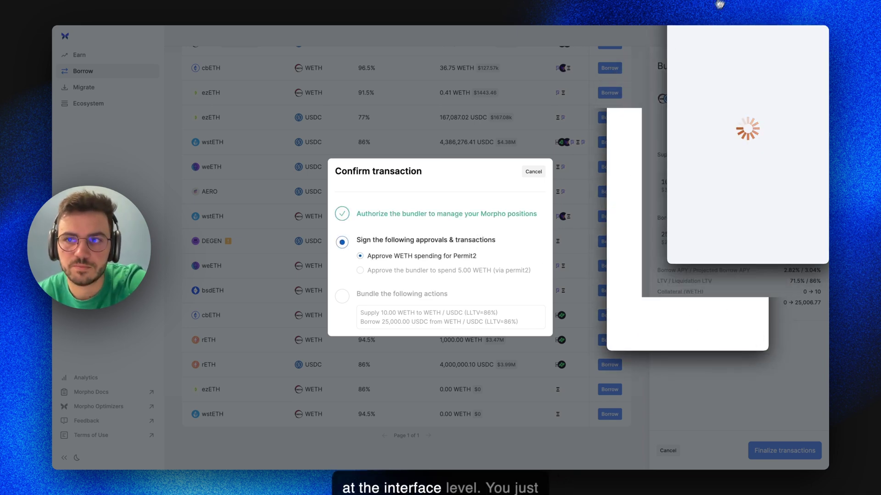
Approve WETH spending for Permit2 and sign the permit allowing the bundler to spend 5.00 WETH.
{"action": "left_click", "coordinate": [747, 255]}
{"action": "left_click", "coordinate": [734, 344]}
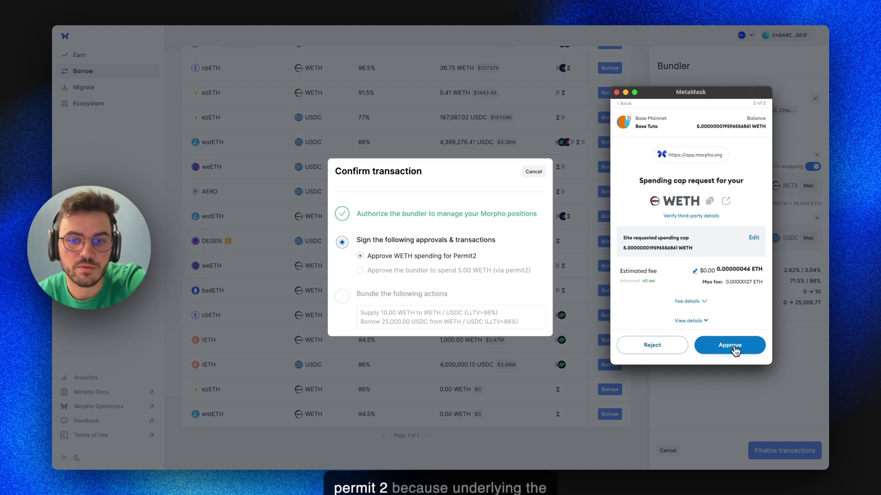
{"action": "left_click", "coordinate": [733, 349]}
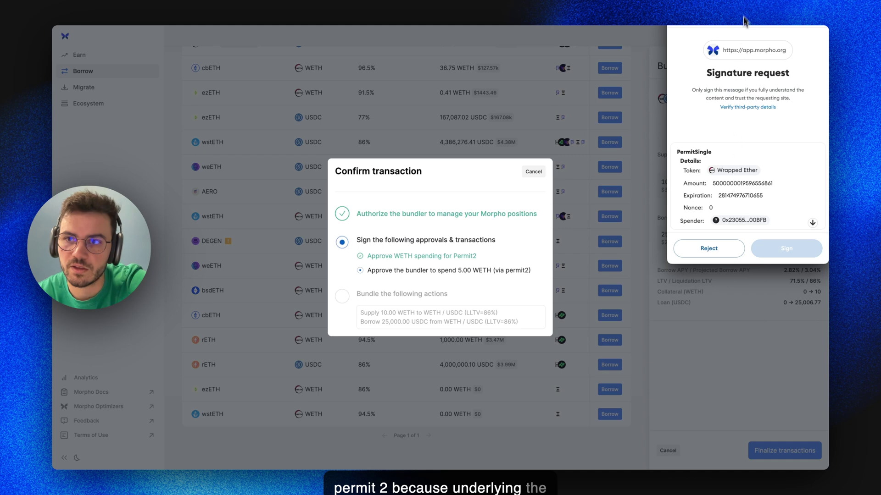
{"action": "left_click_drag", "start_coordinate": [746, 25], "coordinate": [671, 81]}
{"action": "scroll", "coordinate": [689, 208], "scroll_direction": "down", "scroll_amount": 3}
{"action": "left_click", "coordinate": [704, 332]}
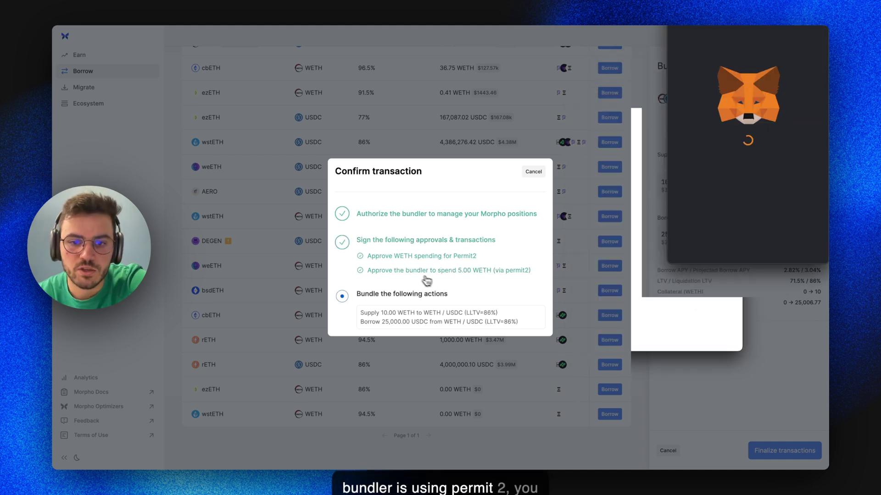
Confirm the bundled transaction supplying 10 WETH and borrowing 25,000 USDC in the wallet, and close the completed transaction dialog.
{"action": "left_click_drag", "start_coordinate": [736, 2], "coordinate": [634, 81]}
{"action": "scroll", "coordinate": [669, 230], "scroll_direction": "down", "scroll_amount": 1}
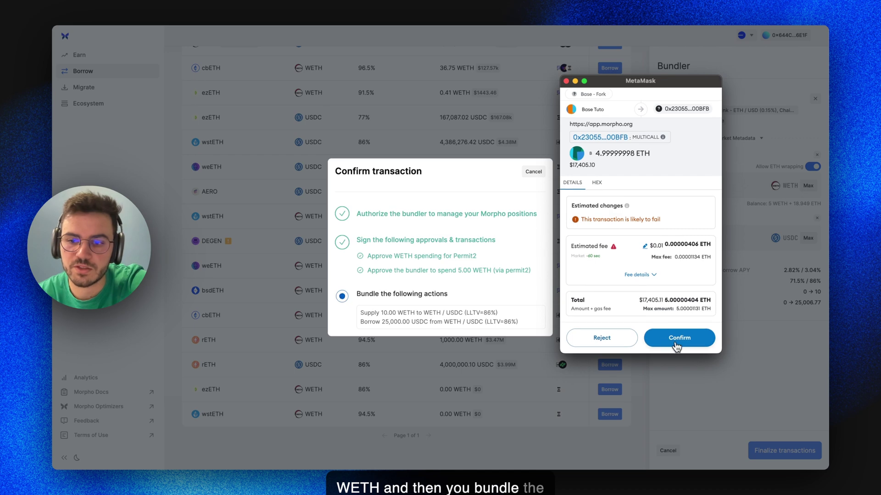
{"action": "left_click", "coordinate": [679, 338]}
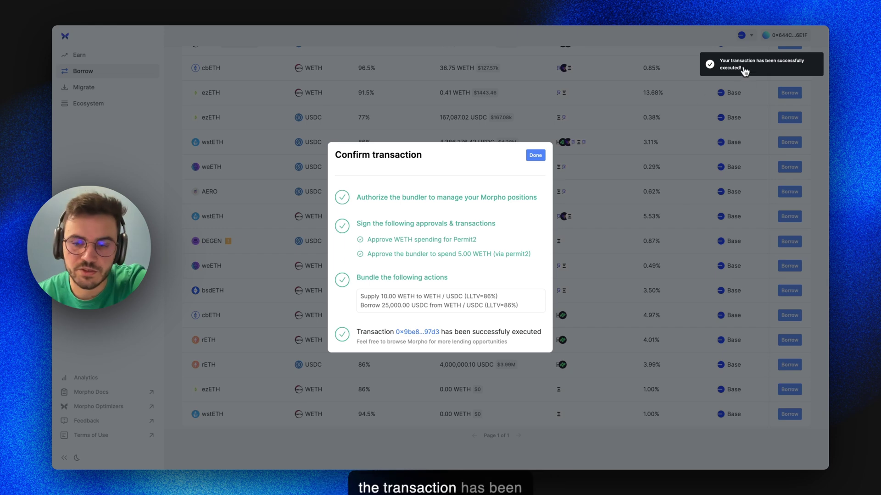
{"action": "left_click", "coordinate": [532, 157]}
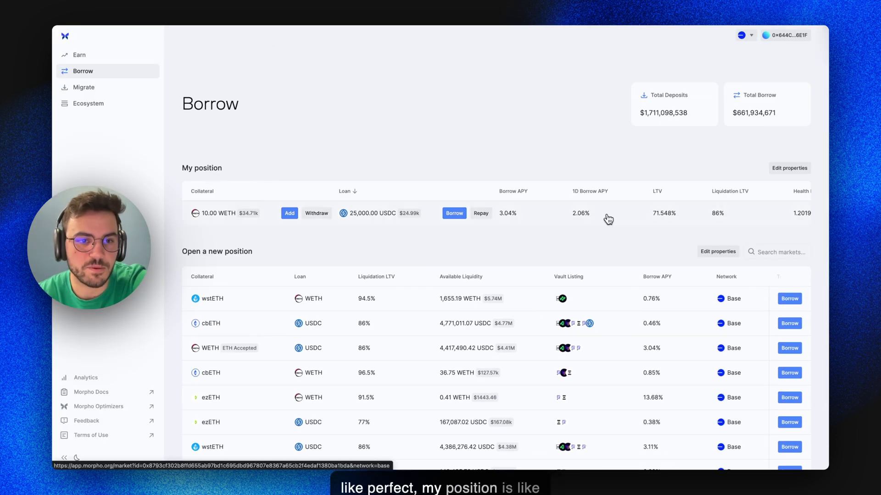
Review the columns of the open WETH / USDC position and the properties available for display.
{"action": "scroll", "coordinate": [342, 219], "scroll_direction": "right", "scroll_amount": 10}
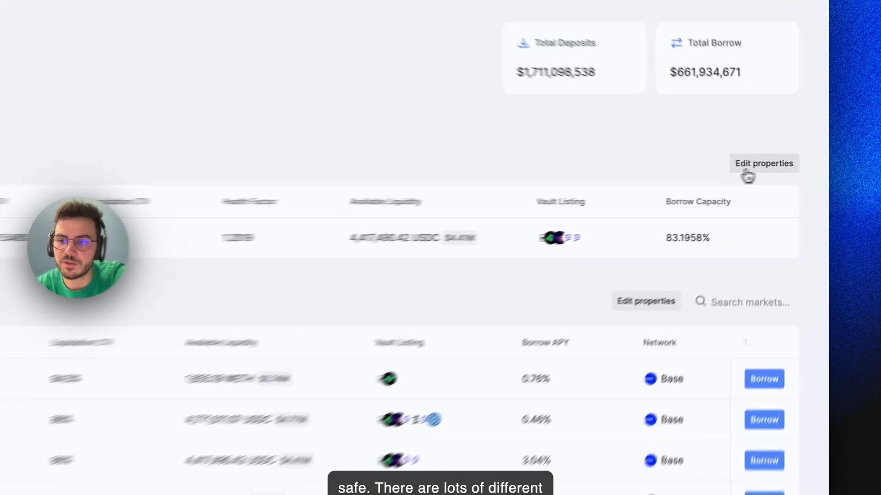
{"action": "left_click", "coordinate": [787, 170]}
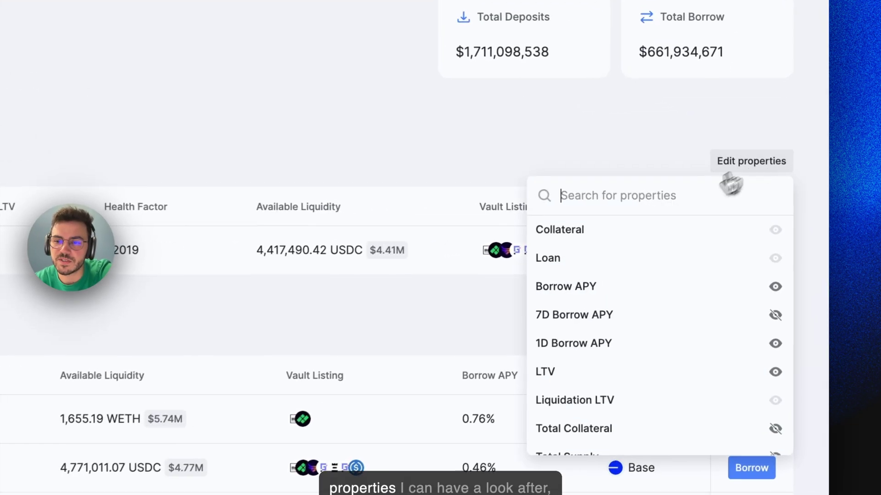
{"action": "scroll", "coordinate": [786, 260], "scroll_direction": "down", "scroll_amount": 1}
{"action": "scroll", "coordinate": [746, 346], "scroll_direction": "down", "scroll_amount": 10}
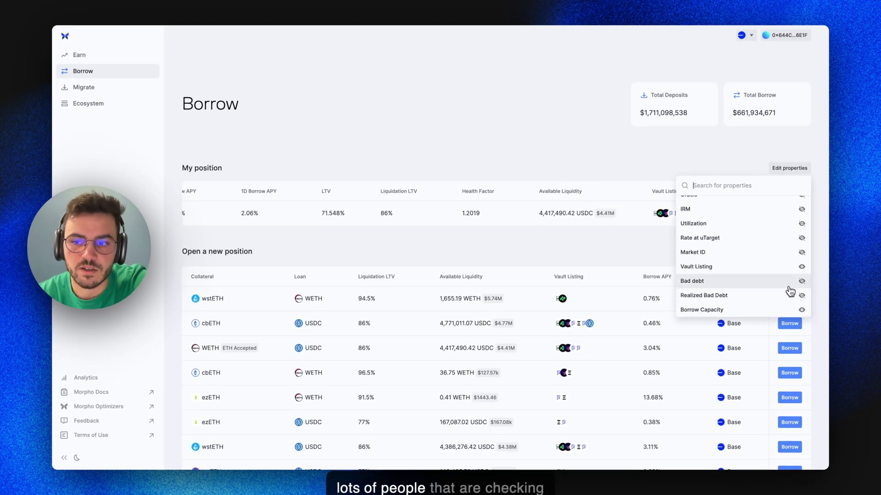
{"action": "left_click", "coordinate": [630, 244]}
Examine the position's LTV, liquidation LTV and health factor, recheck the optional properties, and return to its collateral and loan actions.
{"action": "scroll", "coordinate": [452, 207], "scroll_direction": "left", "scroll_amount": 6}
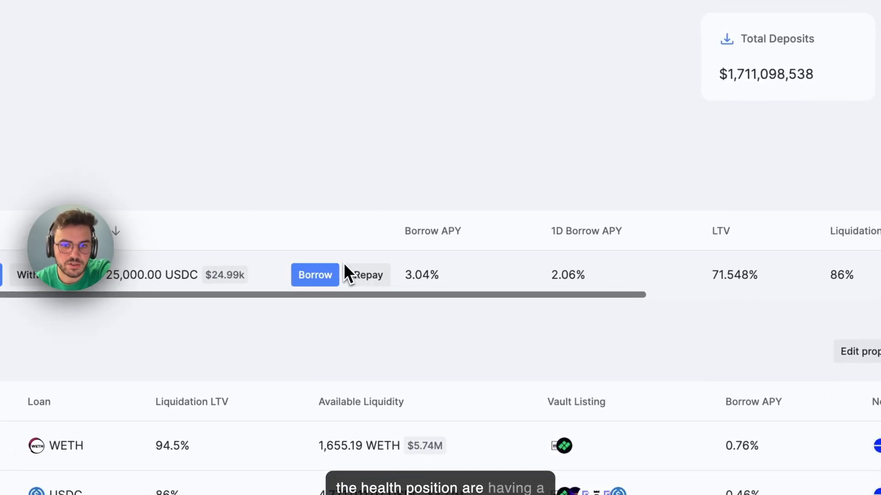
{"action": "scroll", "coordinate": [348, 265], "scroll_direction": "right", "scroll_amount": 10}
{"action": "double_click", "coordinate": [554, 231]}
{"action": "scroll", "coordinate": [285, 274], "scroll_direction": "left", "scroll_amount": 1}
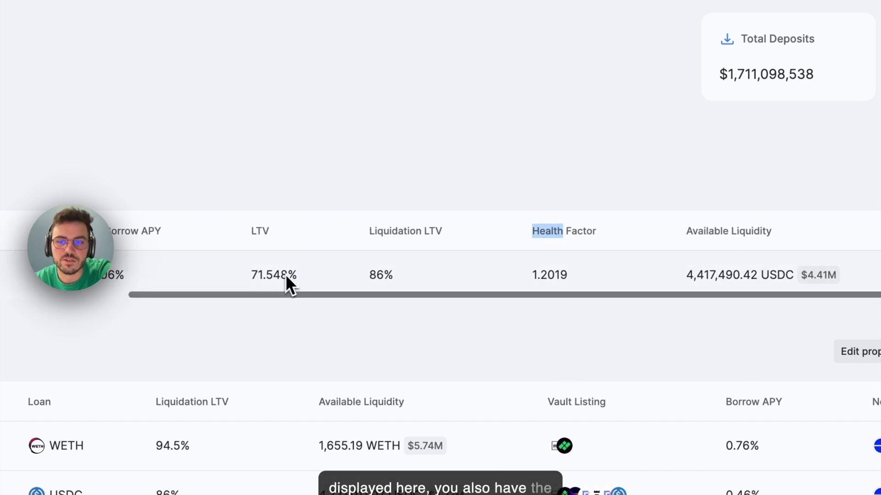
{"action": "scroll", "coordinate": [289, 274], "scroll_direction": "right", "scroll_amount": 4}
{"action": "left_click", "coordinate": [880, 182]}
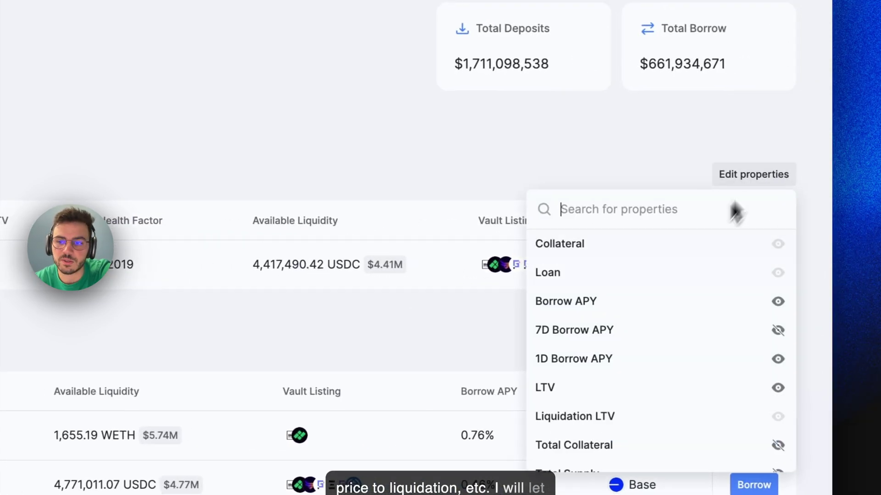
{"action": "scroll", "coordinate": [635, 359], "scroll_direction": "down", "scroll_amount": 5}
{"action": "scroll", "coordinate": [635, 359], "scroll_direction": "up", "scroll_amount": 5}
{"action": "left_click", "coordinate": [462, 317]}
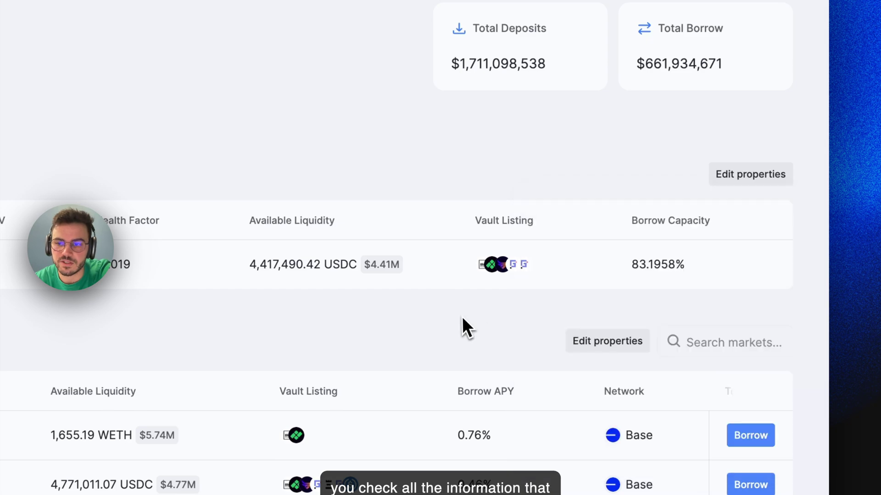
{"action": "scroll", "coordinate": [321, 264], "scroll_direction": "left", "scroll_amount": 10}
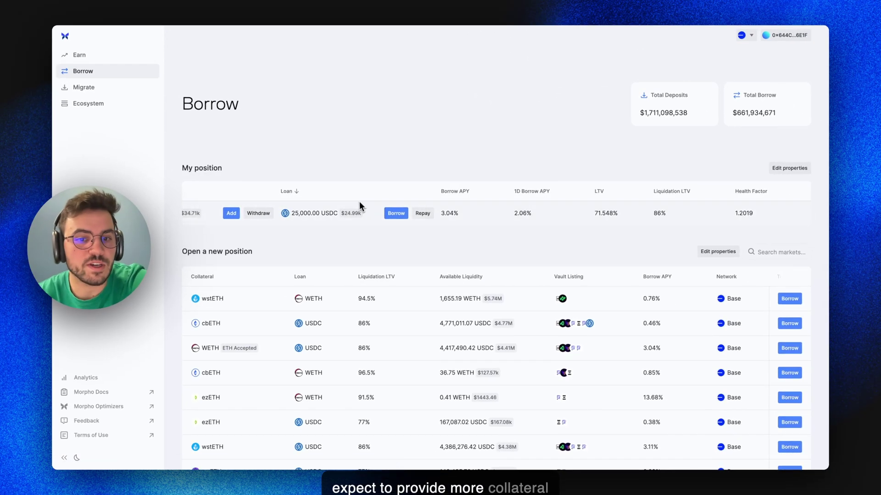
{"action": "scroll", "coordinate": [357, 208], "scroll_direction": "left", "scroll_amount": 3}
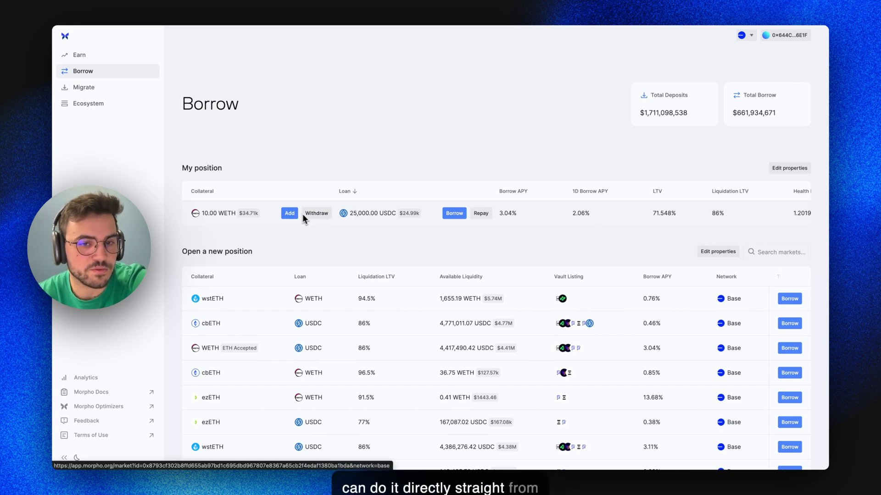
Set the USDC repayment on the WETH / USDC loan to the maximum of 25000 and submit it for wallet signing.
{"action": "left_click", "coordinate": [480, 213]}
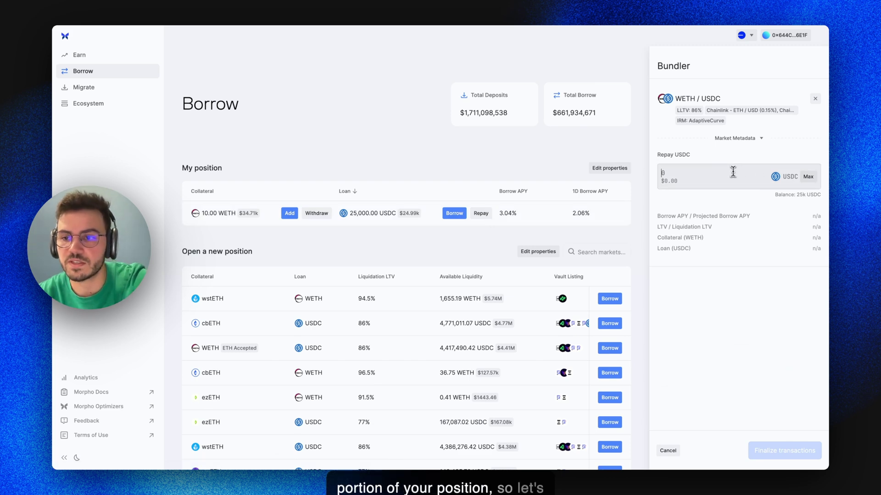
{"action": "left_click", "coordinate": [807, 177]}
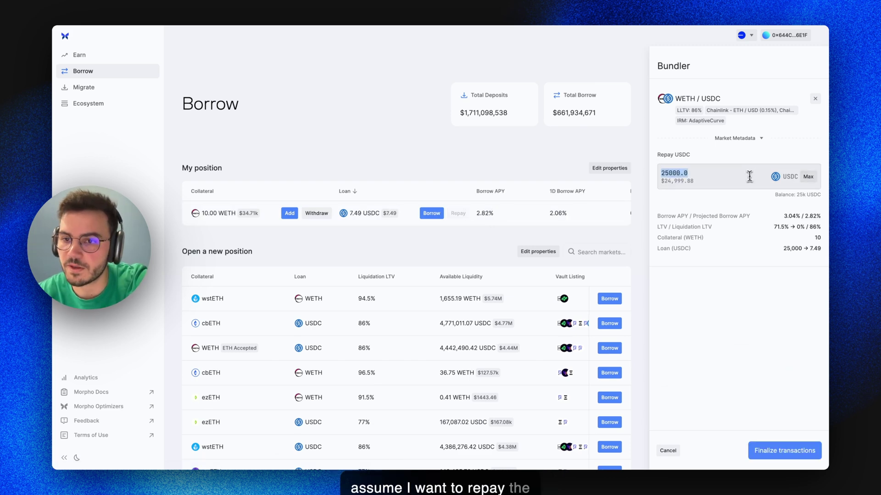
{"action": "left_click", "coordinate": [784, 447]}
{"action": "left_click", "coordinate": [491, 331]}
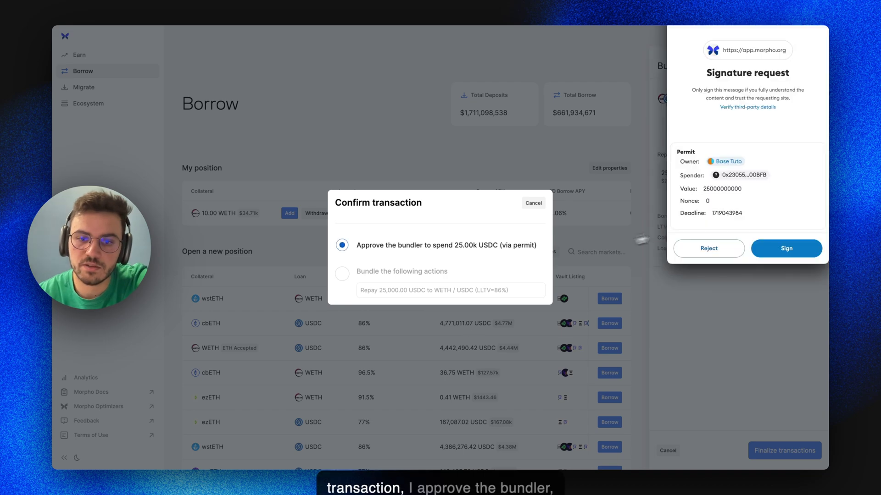
Sign the bundler's 25.00k USDC permit, confirm the bundled repayment in the wallet, and close the completed transaction dialog.
{"action": "left_click", "coordinate": [778, 247]}
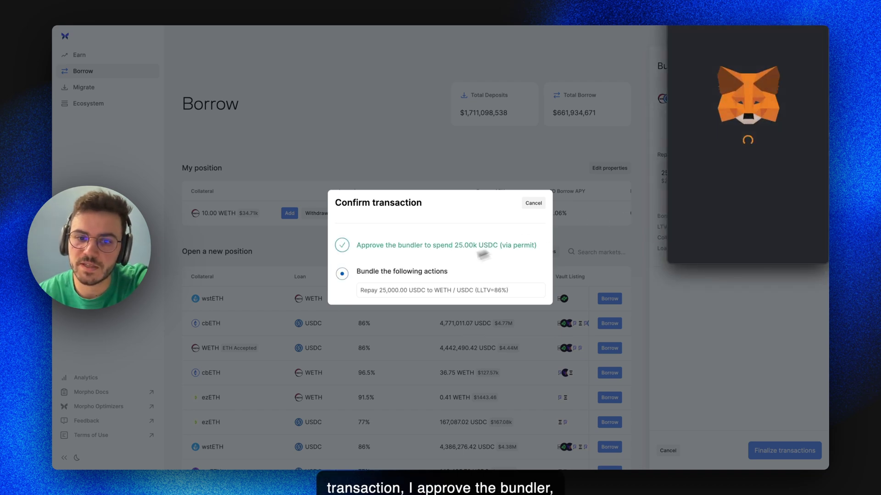
{"action": "left_click", "coordinate": [785, 246]}
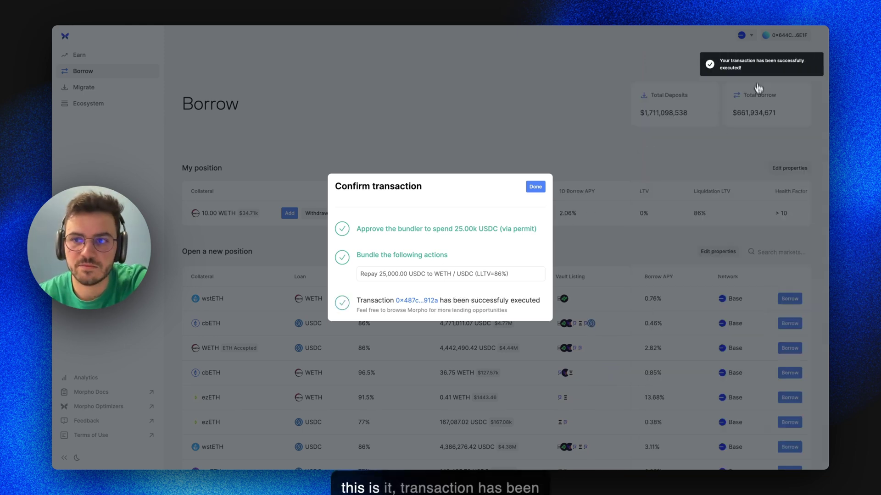
{"action": "left_click", "coordinate": [535, 187]}
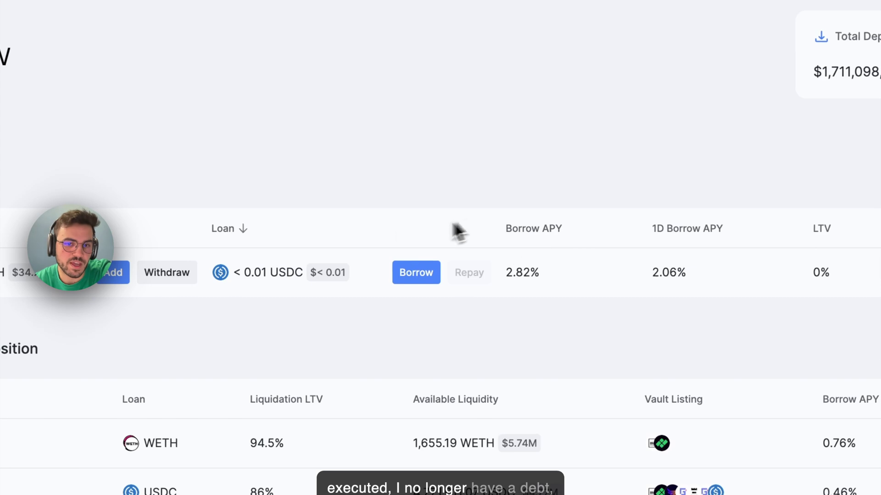